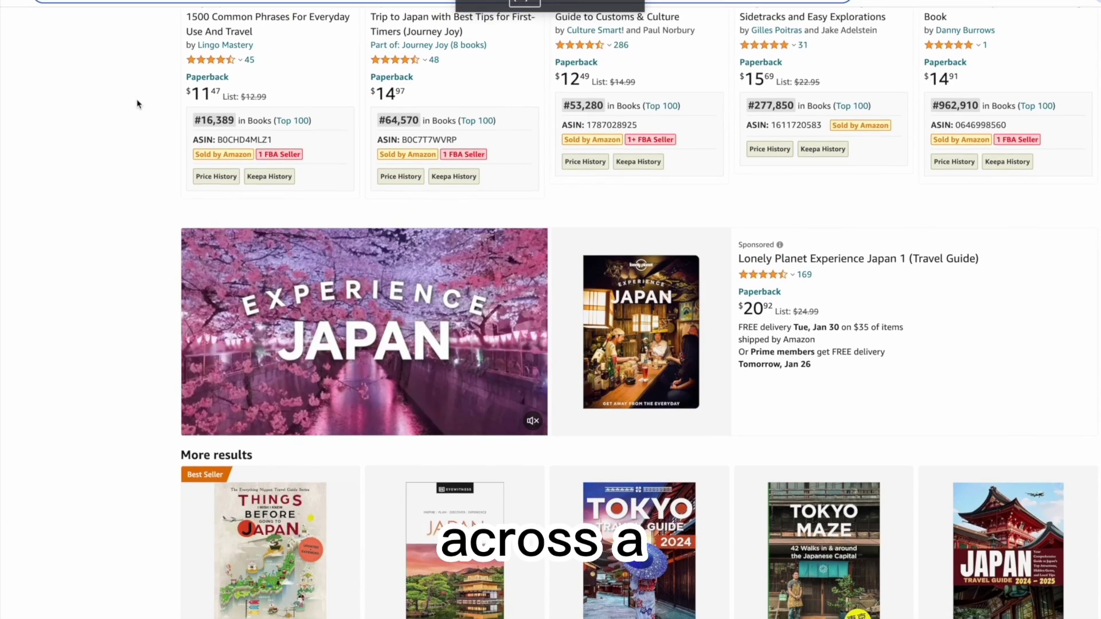
Step: Scroll down through the Japan travel guide search results
{"action": "scroll", "coordinate": [138, 103], "scroll_direction": "down", "scroll_amount": 3}
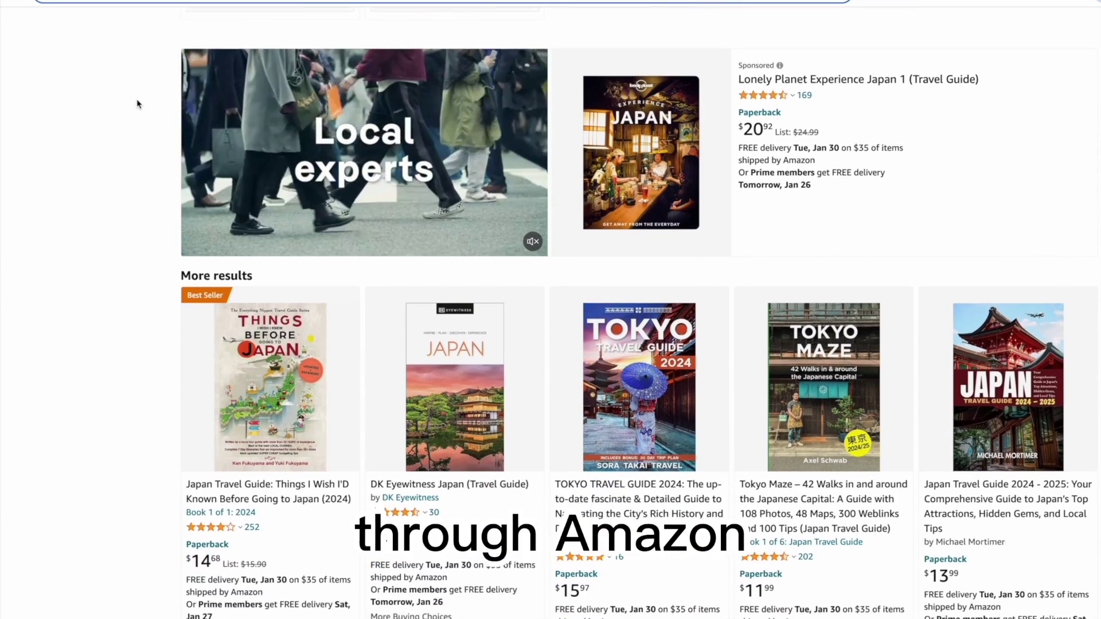
{"action": "scroll", "coordinate": [137, 104], "scroll_direction": "down", "scroll_amount": 3}
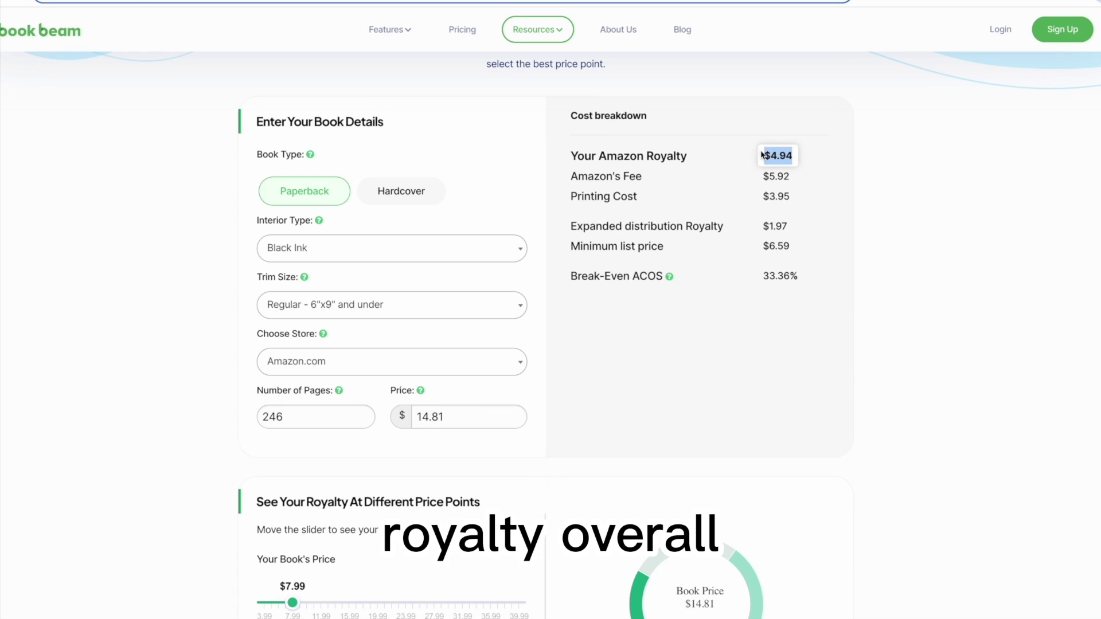
Step: Deselect the $4.94 paperback royalty figure in Book Beam's calculator
{"action": "left_click", "coordinate": [806, 164]}
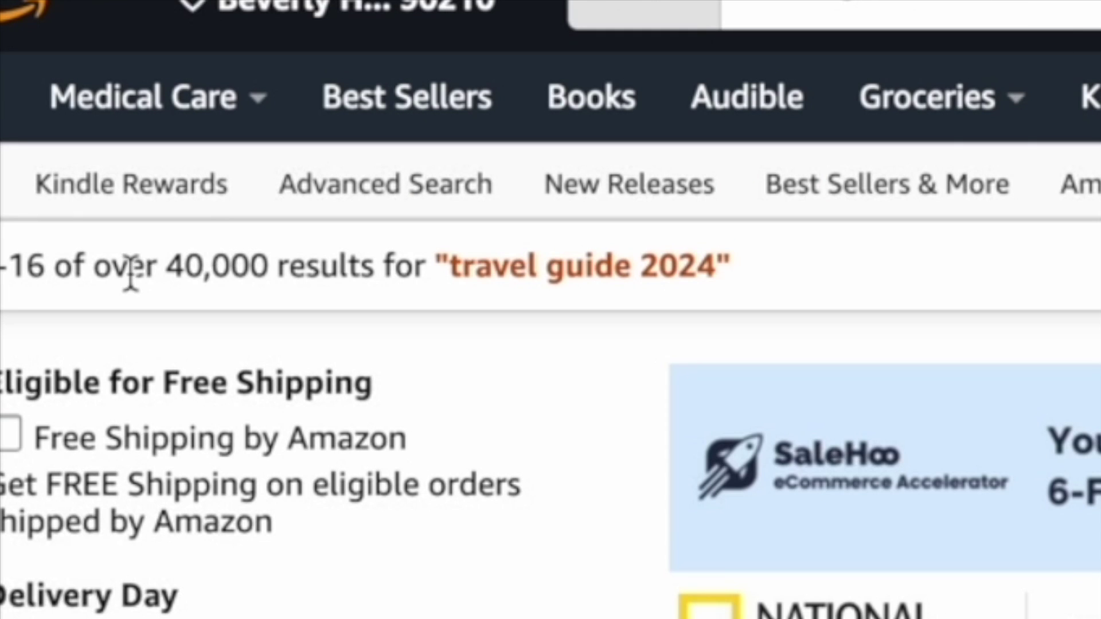
Step: Highlight the 40,000 result count, then start a new search for 'costa rica travel guide 2024'
{"action": "left_click_drag", "start_coordinate": [164, 266], "coordinate": [356, 263]}
{"action": "left_click", "coordinate": [371, 263]}
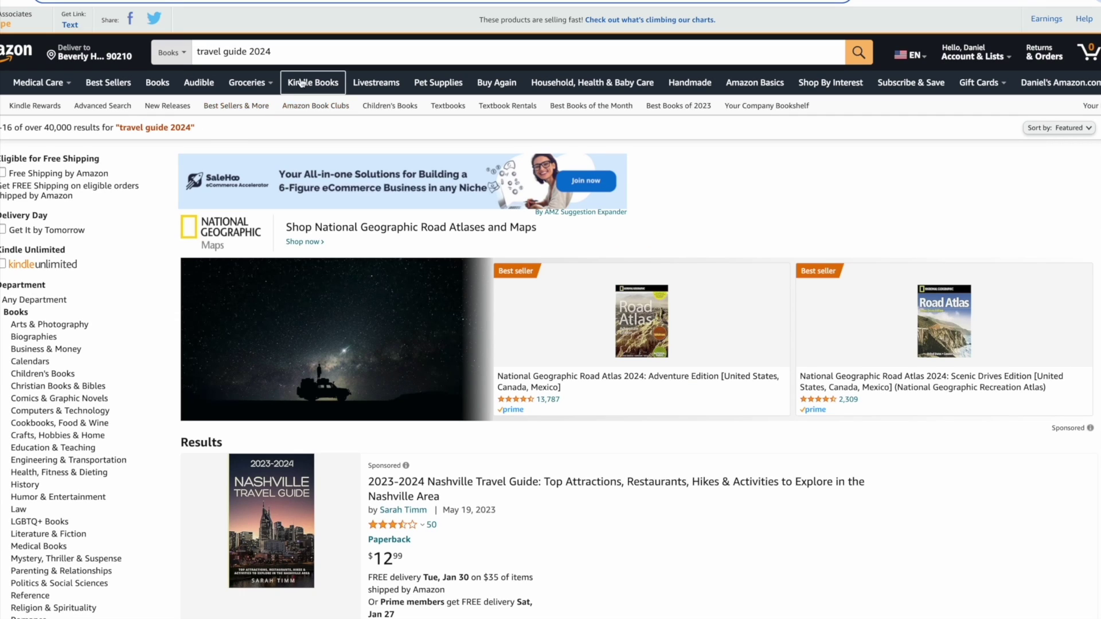
{"action": "left_click", "coordinate": [303, 52]}
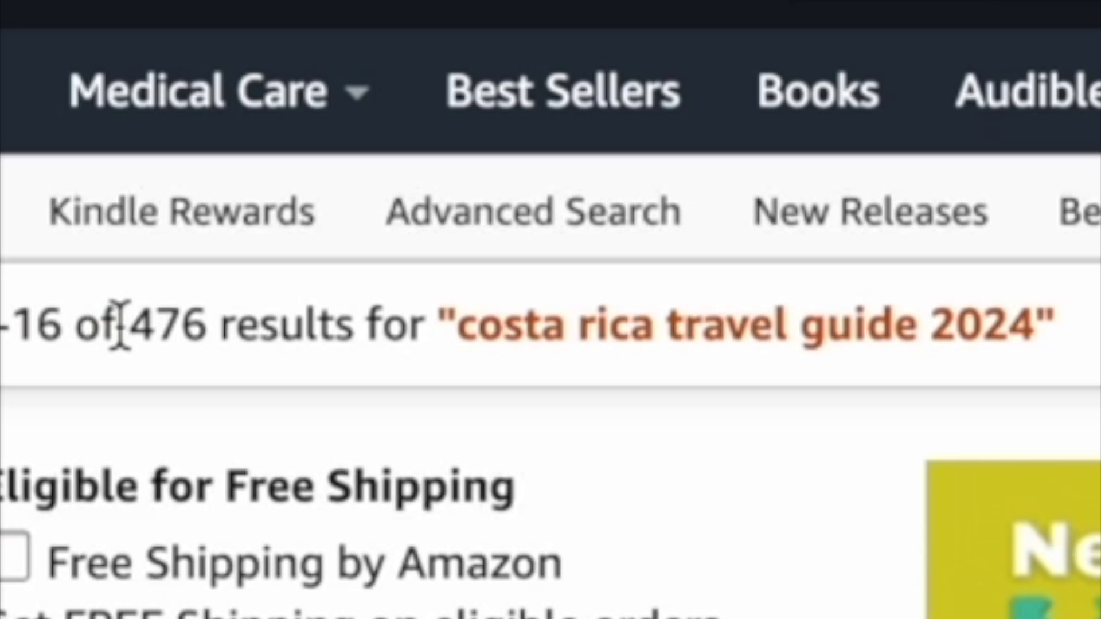
{"action": "left_click_drag", "start_coordinate": [118, 321], "coordinate": [369, 329]}
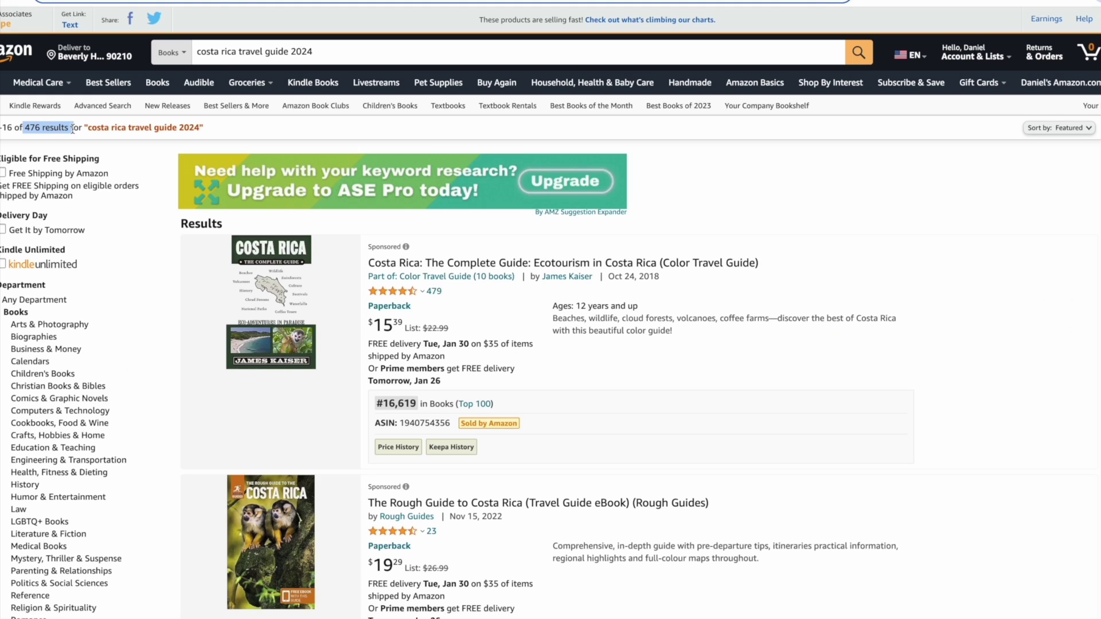
{"action": "left_click", "coordinate": [269, 129]}
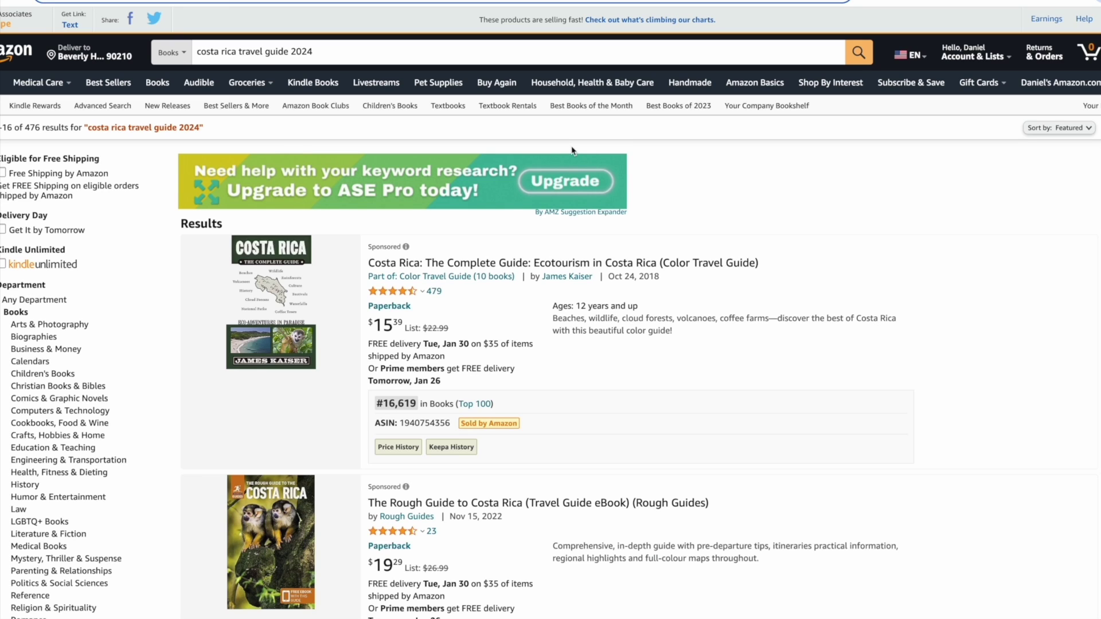
{"action": "scroll", "coordinate": [571, 151], "scroll_direction": "down", "scroll_amount": 1}
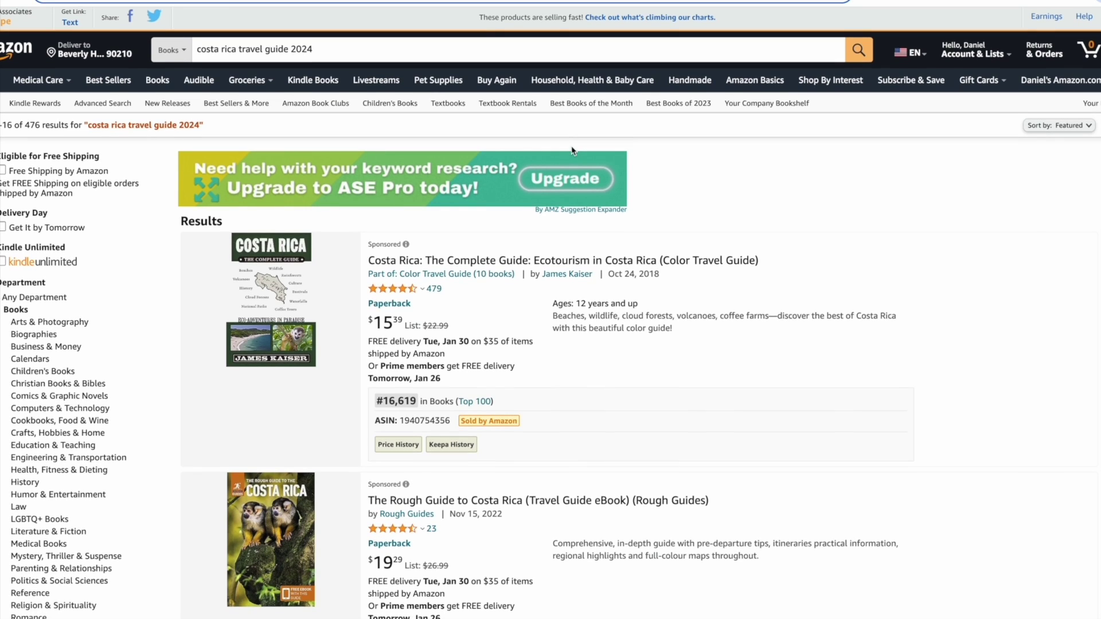
{"action": "scroll", "coordinate": [572, 150], "scroll_direction": "down", "scroll_amount": 2}
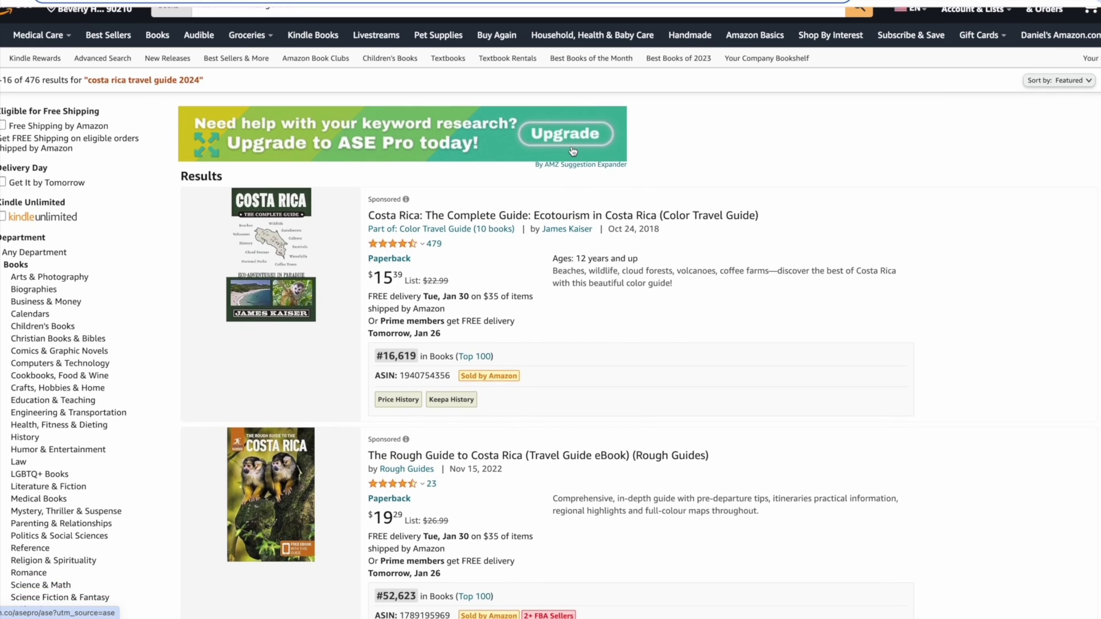
{"action": "scroll", "coordinate": [572, 150], "scroll_direction": "down", "scroll_amount": 1}
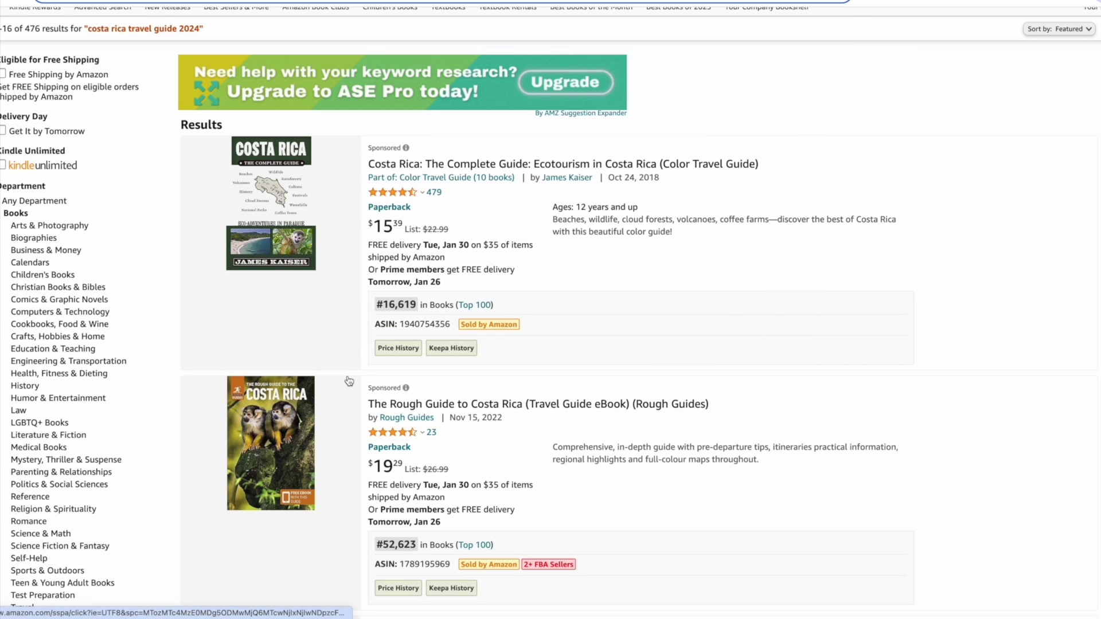
{"action": "scroll", "coordinate": [348, 381], "scroll_direction": "down", "scroll_amount": 2}
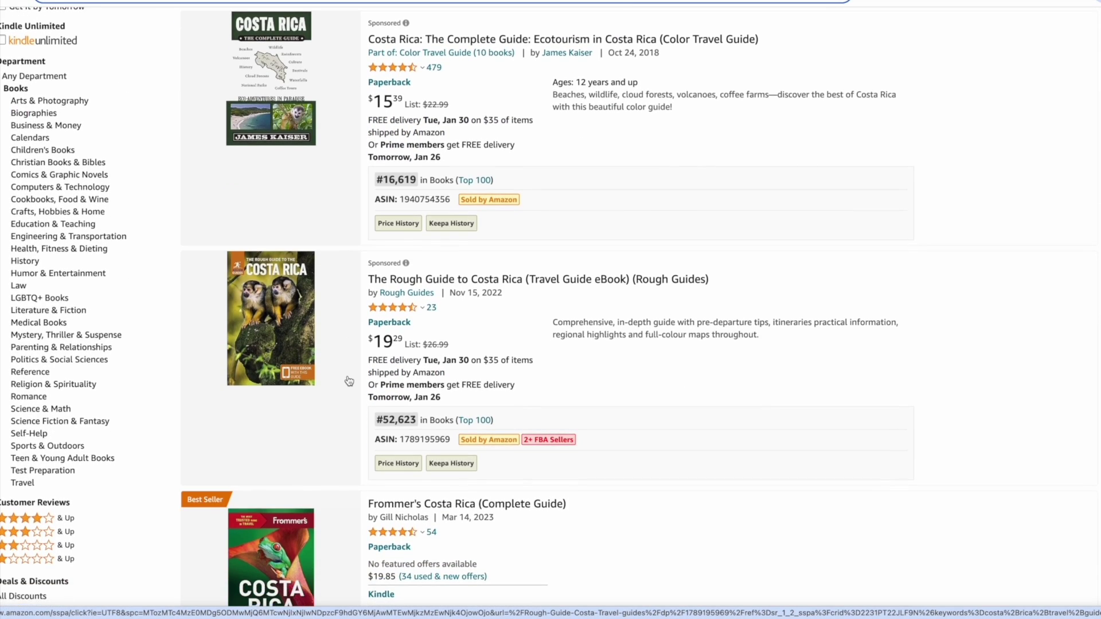
{"action": "scroll", "coordinate": [349, 381], "scroll_direction": "down", "scroll_amount": 1}
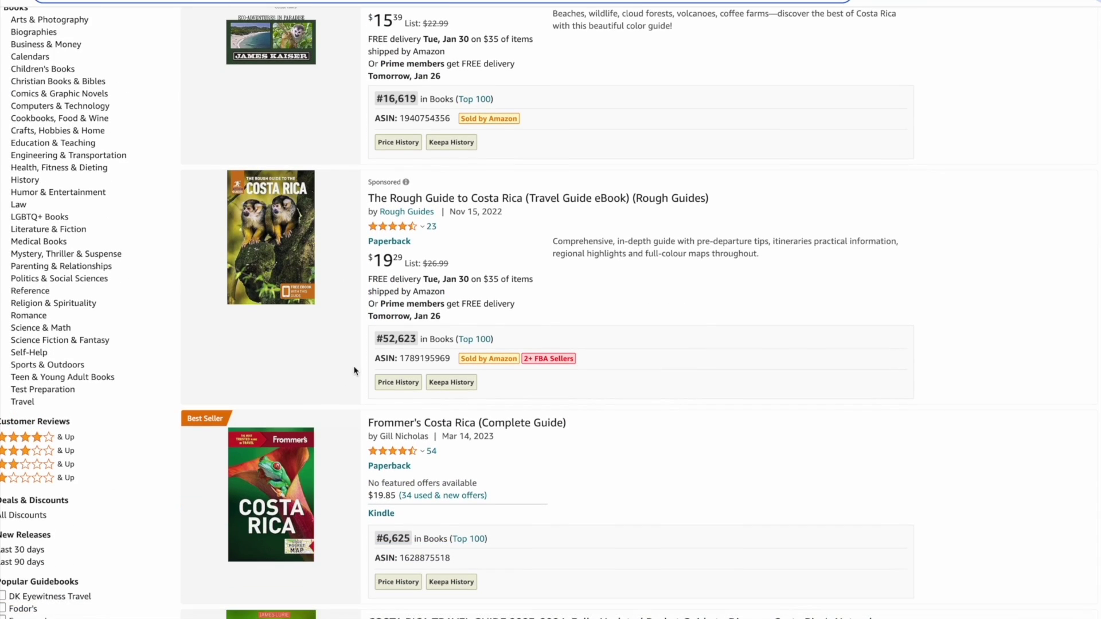
{"action": "scroll", "coordinate": [341, 364], "scroll_direction": "down", "scroll_amount": 1}
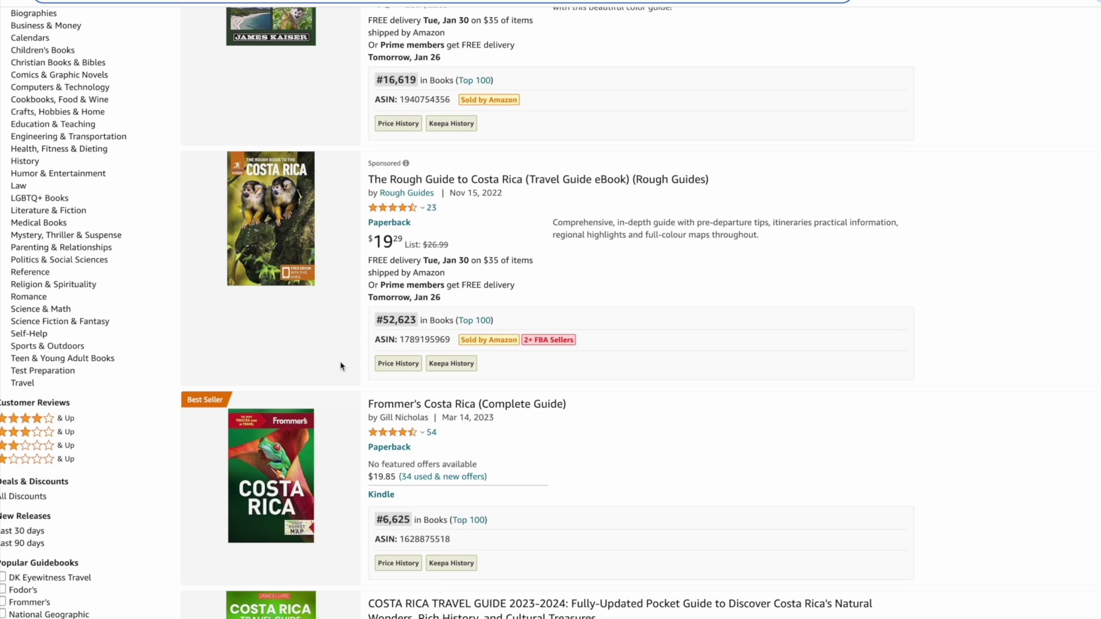
{"action": "scroll", "coordinate": [341, 366], "scroll_direction": "down", "scroll_amount": 1}
{"action": "scroll", "coordinate": [341, 365], "scroll_direction": "down", "scroll_amount": 1}
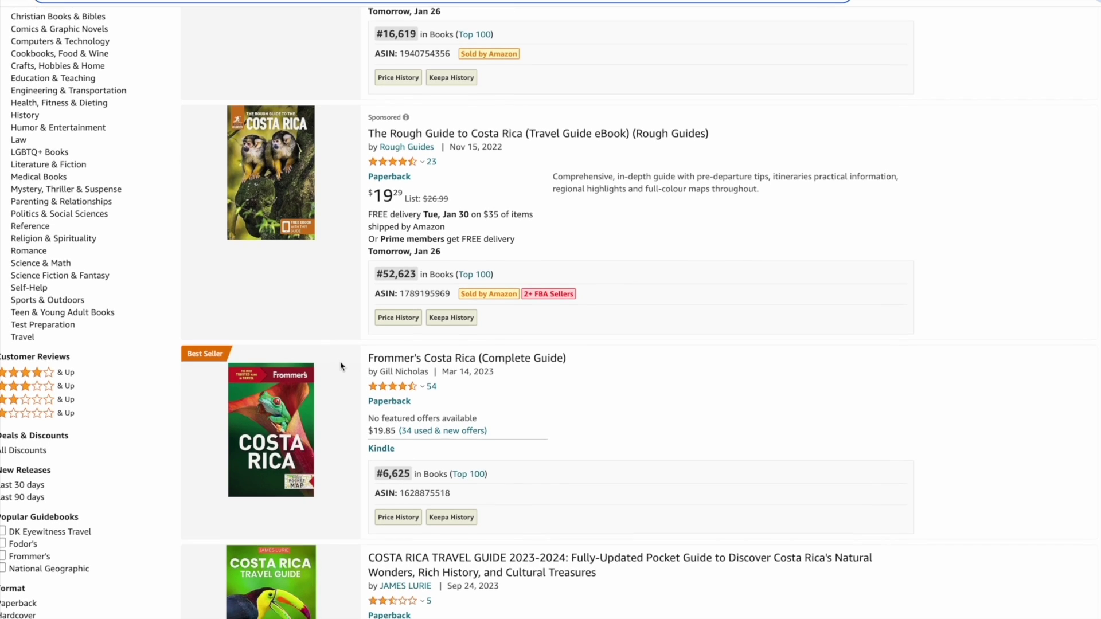
{"action": "scroll", "coordinate": [340, 366], "scroll_direction": "down", "scroll_amount": 2}
{"action": "scroll", "coordinate": [340, 366], "scroll_direction": "down", "scroll_amount": 3}
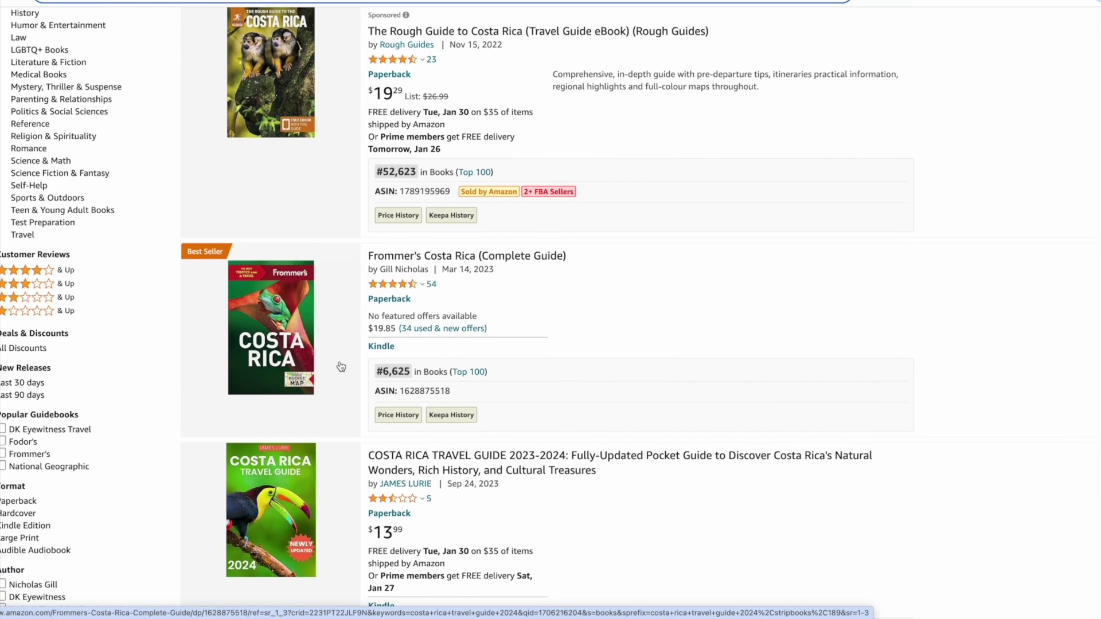
{"action": "mouse_move", "coordinate": [295, 367]}
{"action": "scroll", "coordinate": [349, 377], "scroll_direction": "down", "scroll_amount": 2}
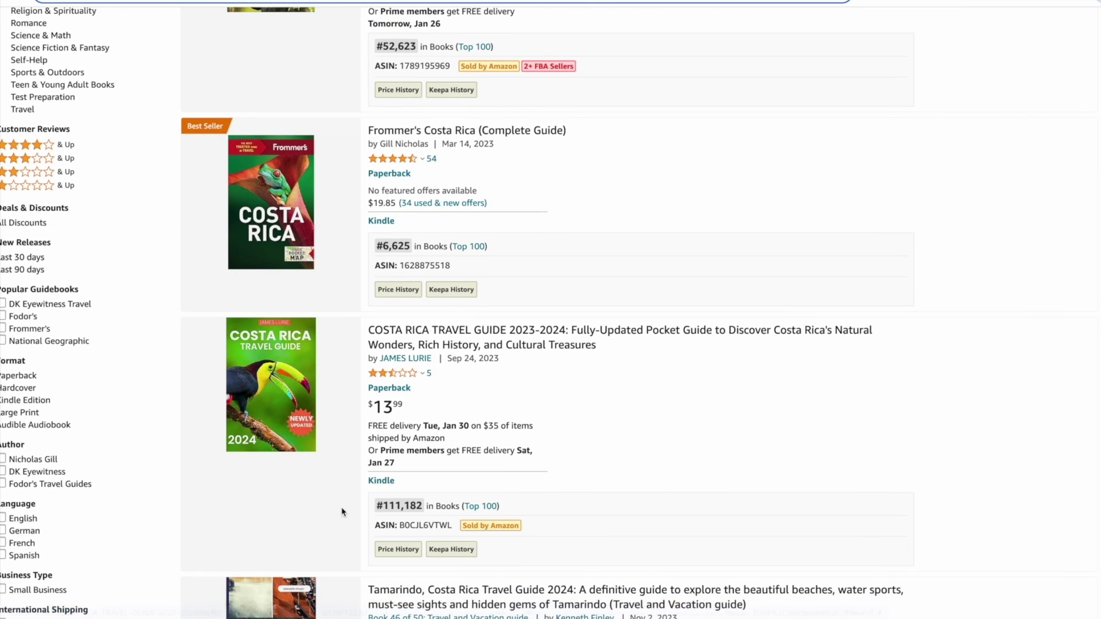
{"action": "scroll", "coordinate": [346, 501], "scroll_direction": "down", "scroll_amount": 3}
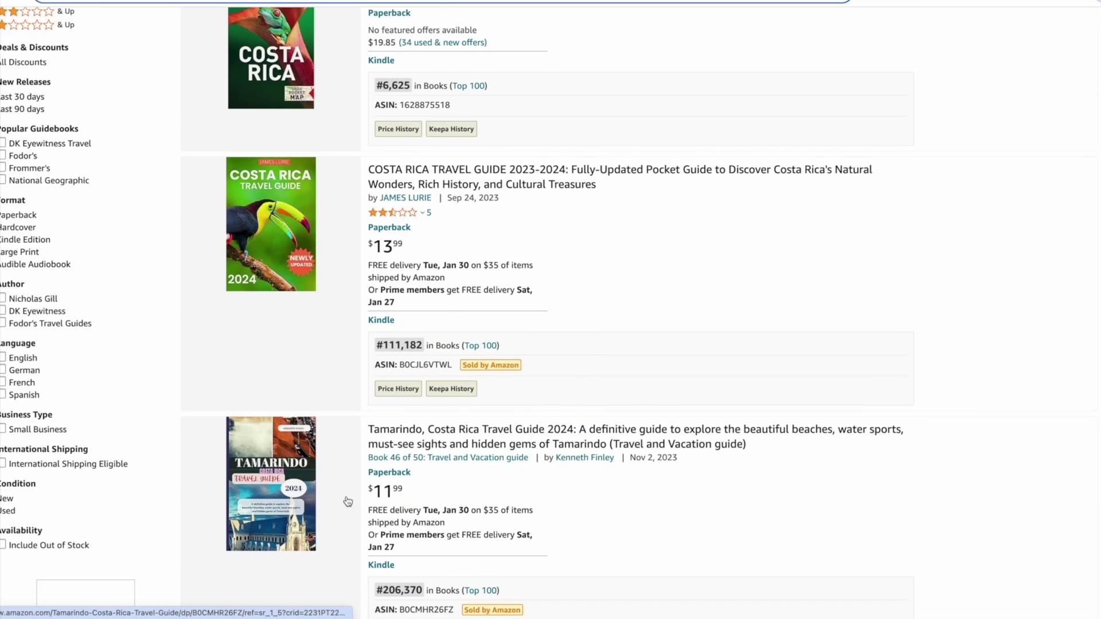
{"action": "scroll", "coordinate": [346, 501], "scroll_direction": "down", "scroll_amount": 1}
{"action": "mouse_move", "coordinate": [273, 441]}
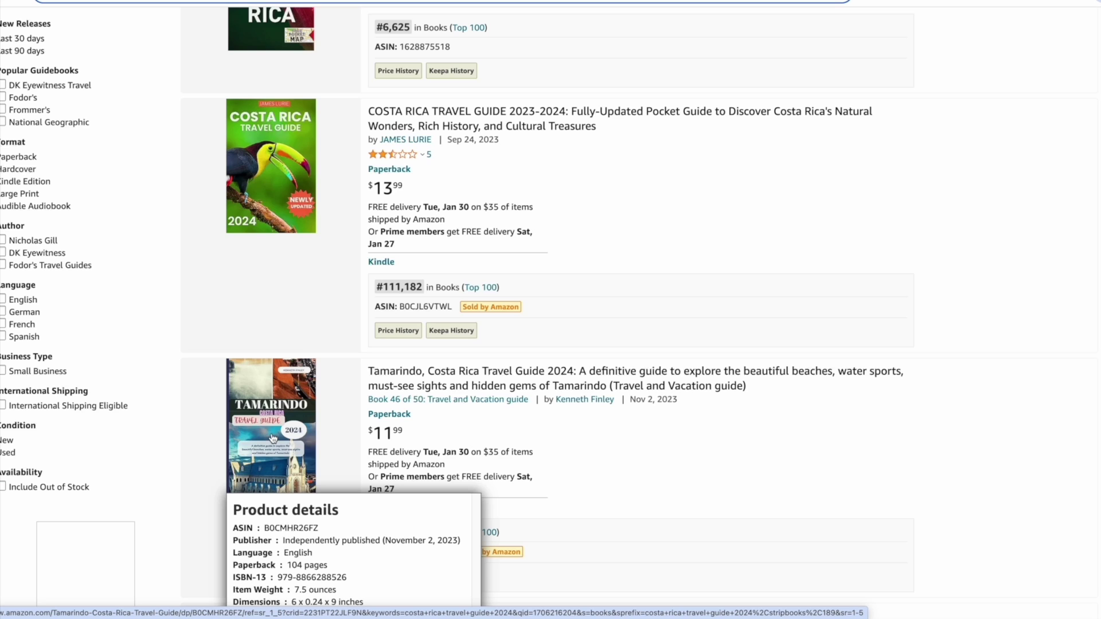
{"action": "scroll", "coordinate": [273, 439], "scroll_direction": "down", "scroll_amount": 1}
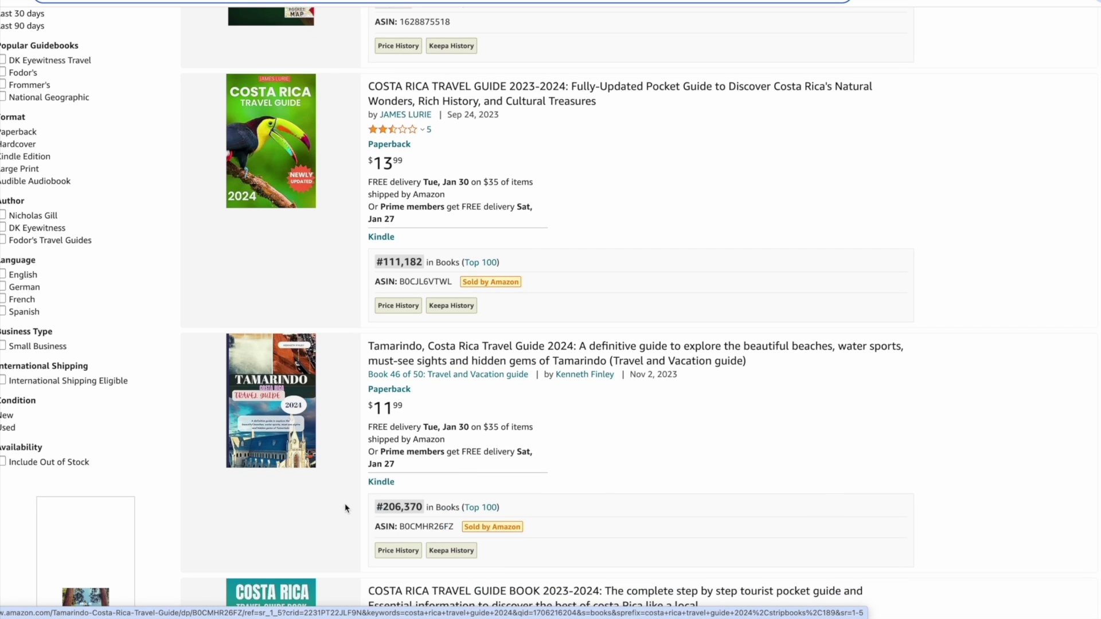
{"action": "scroll", "coordinate": [349, 489], "scroll_direction": "down", "scroll_amount": 4}
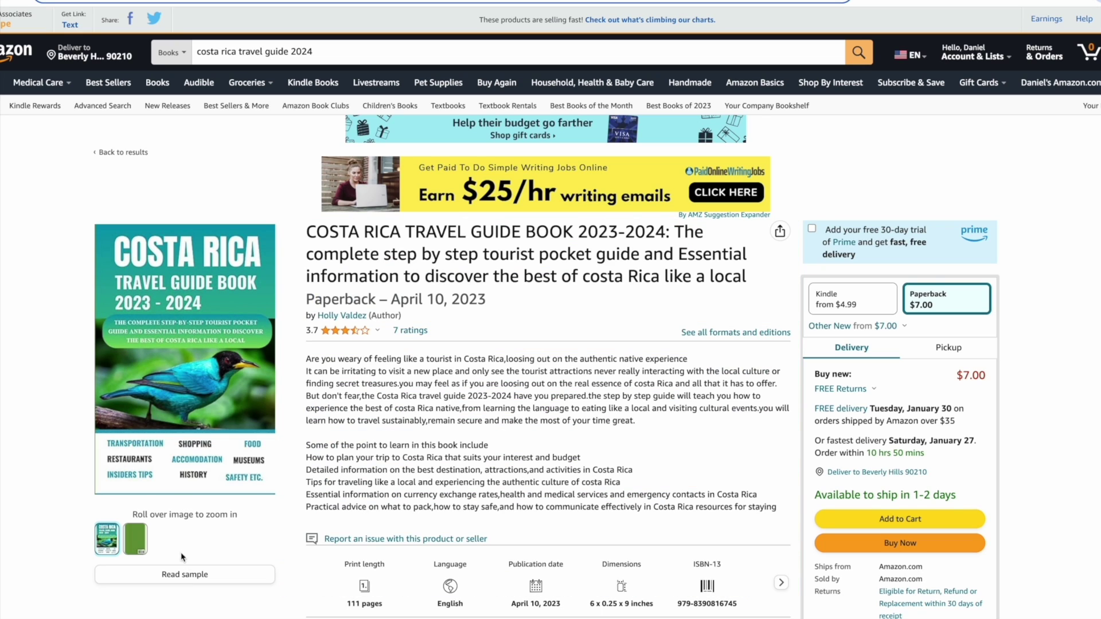
Step: Open the Read sample preview of the Costa Rica Travel Guide Book 2023-2024
{"action": "left_click", "coordinate": [185, 575]}
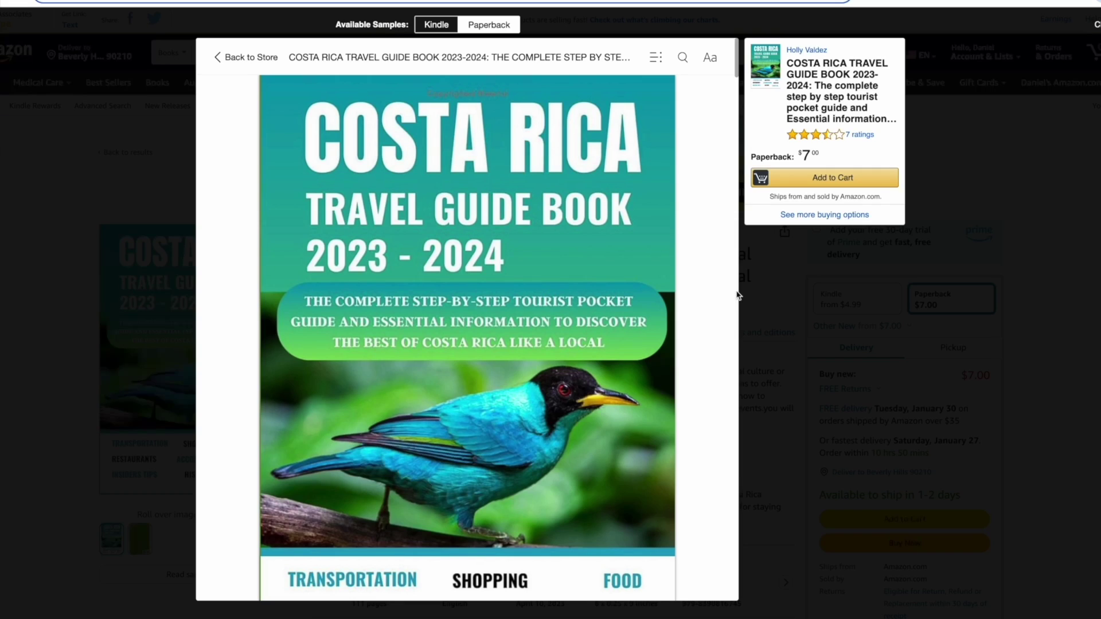
Step: Page through the sample past Introduction and How to Use this Book to the rocky island photo
{"action": "scroll", "coordinate": [696, 313], "scroll_direction": "down", "scroll_amount": 15}
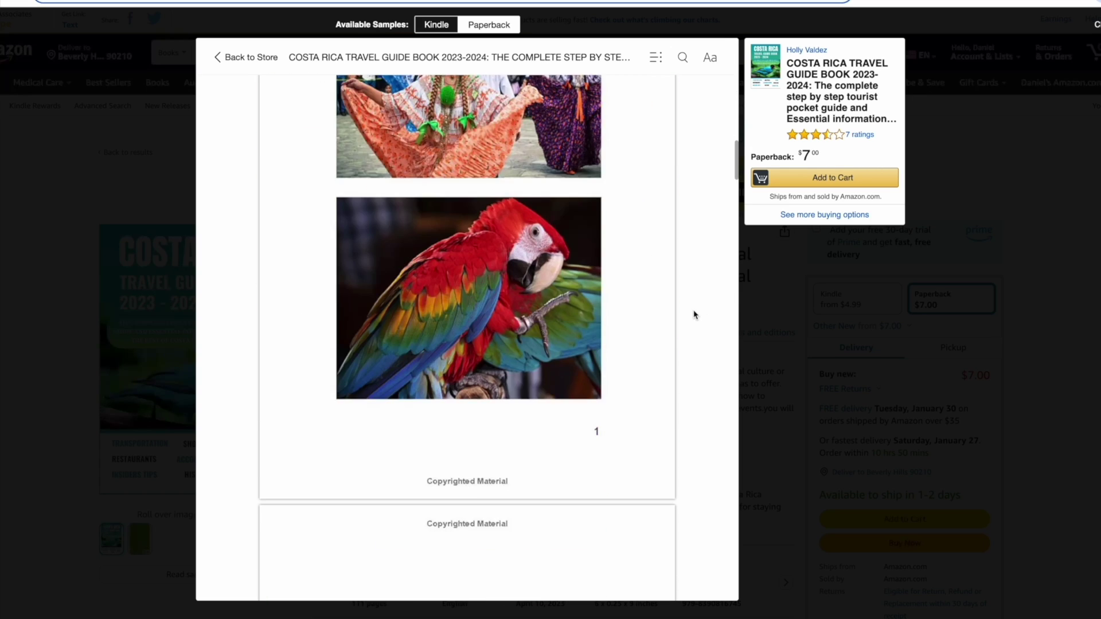
{"action": "scroll", "coordinate": [693, 314], "scroll_direction": "down", "scroll_amount": 12}
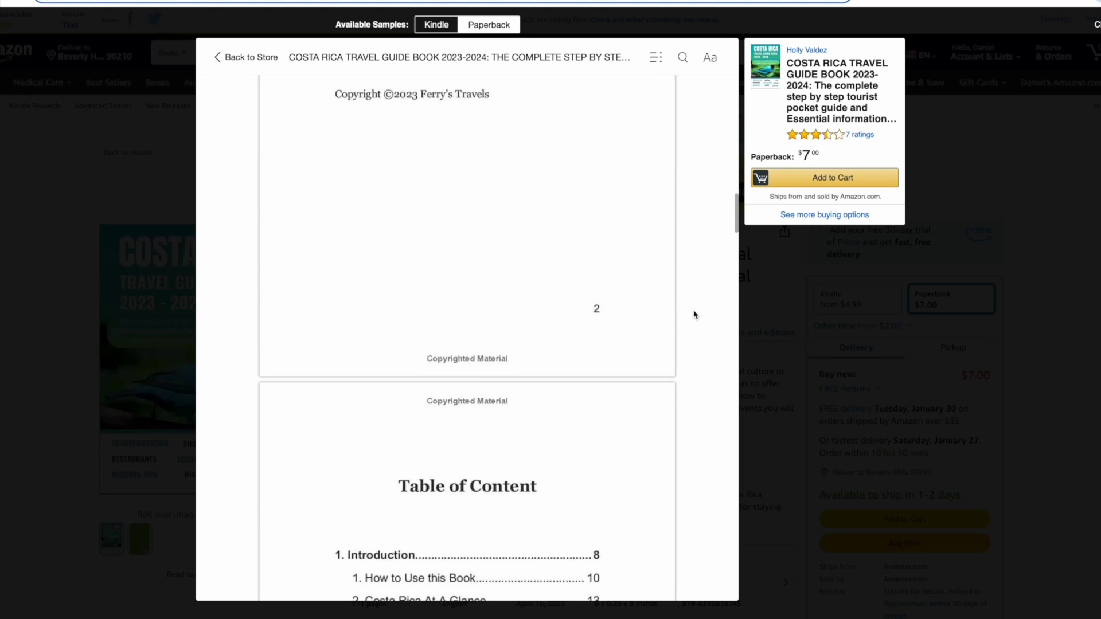
{"action": "scroll", "coordinate": [694, 314], "scroll_direction": "down", "scroll_amount": 10}
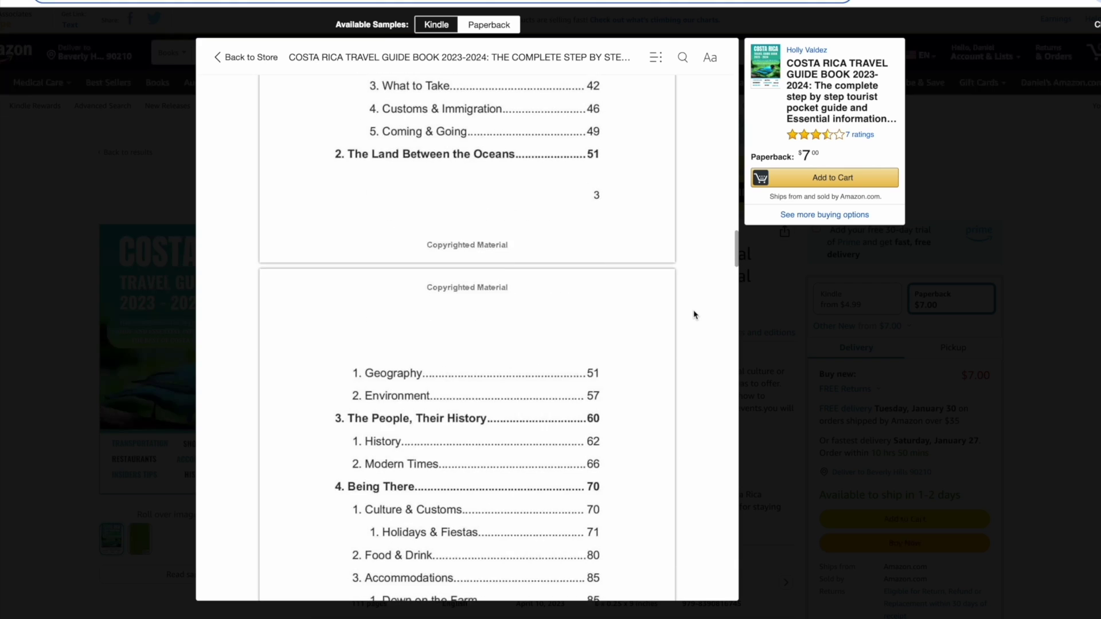
{"action": "scroll", "coordinate": [693, 315], "scroll_direction": "down", "scroll_amount": 10}
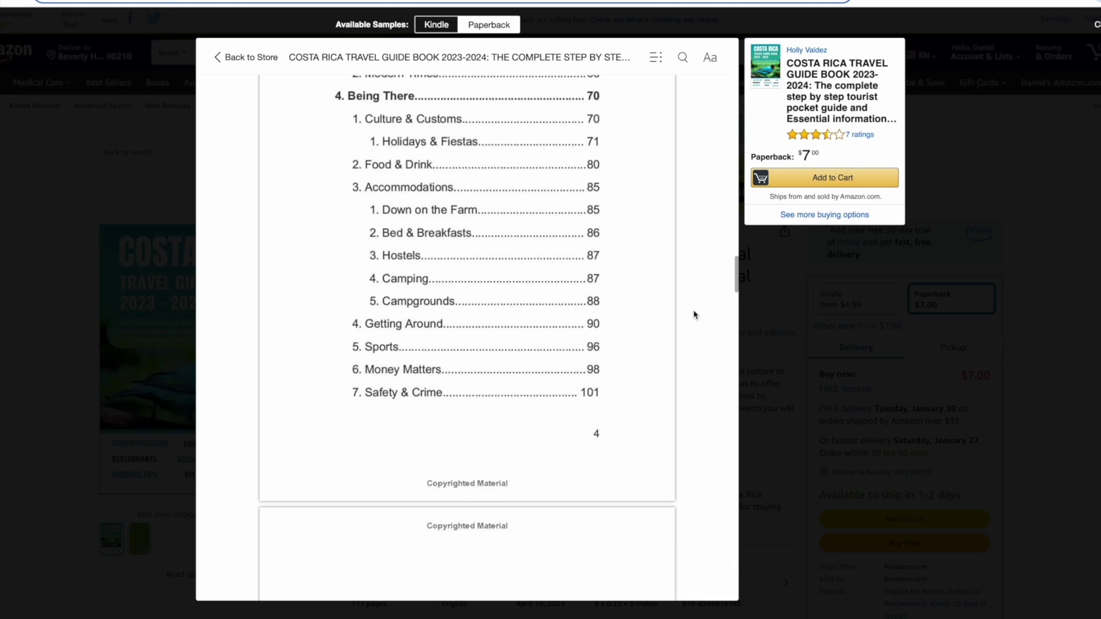
{"action": "scroll", "coordinate": [694, 315], "scroll_direction": "down", "scroll_amount": 10}
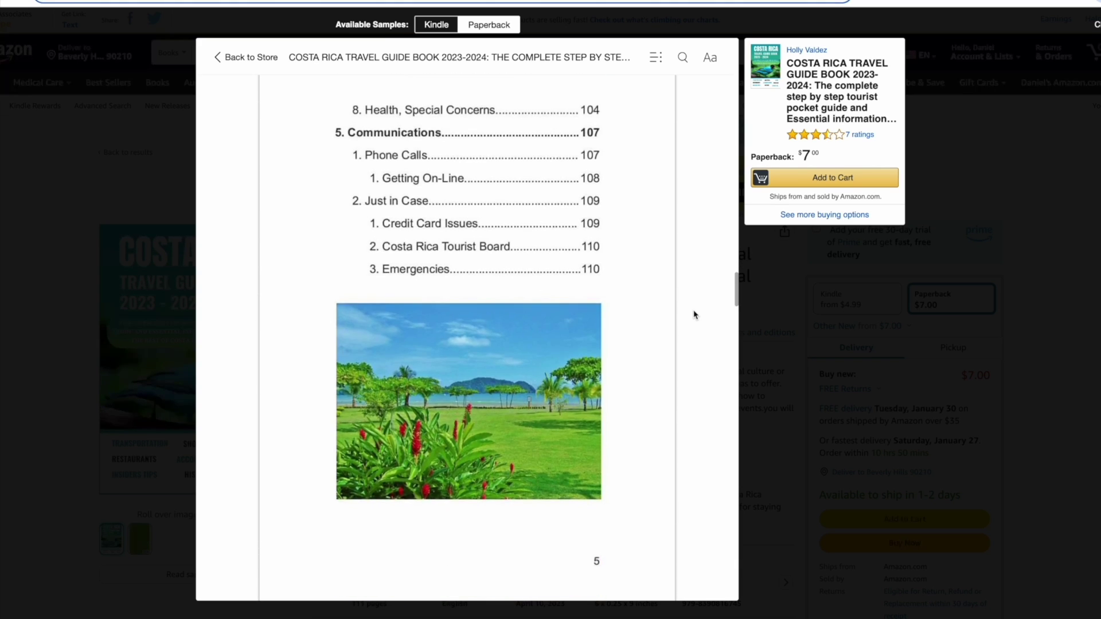
{"action": "scroll", "coordinate": [693, 315], "scroll_direction": "down", "scroll_amount": 10}
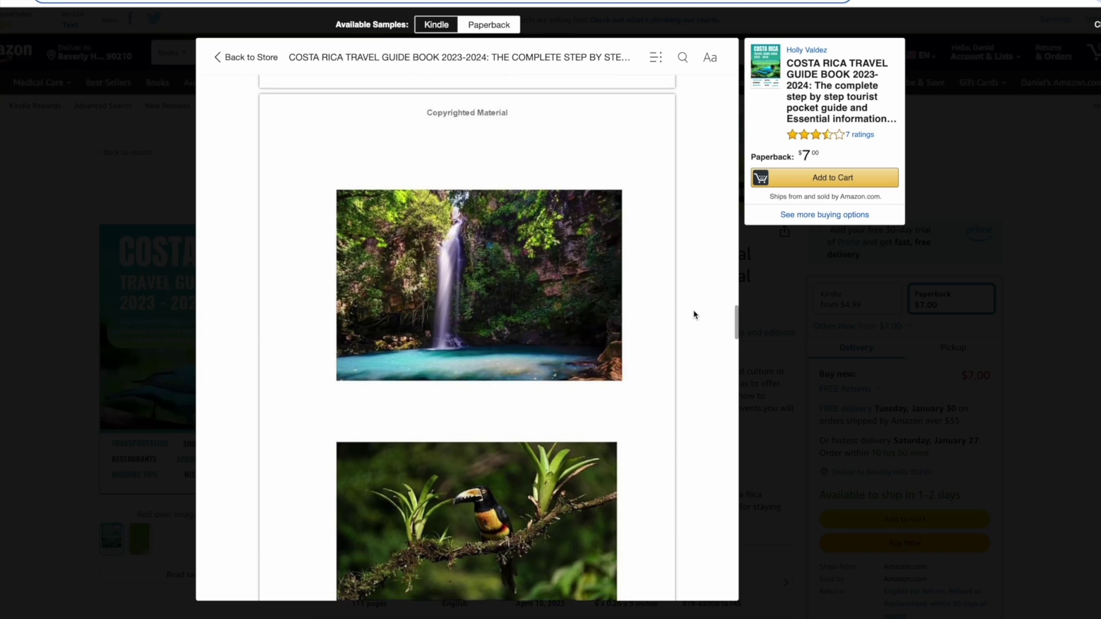
{"action": "scroll", "coordinate": [694, 315], "scroll_direction": "down", "scroll_amount": 10}
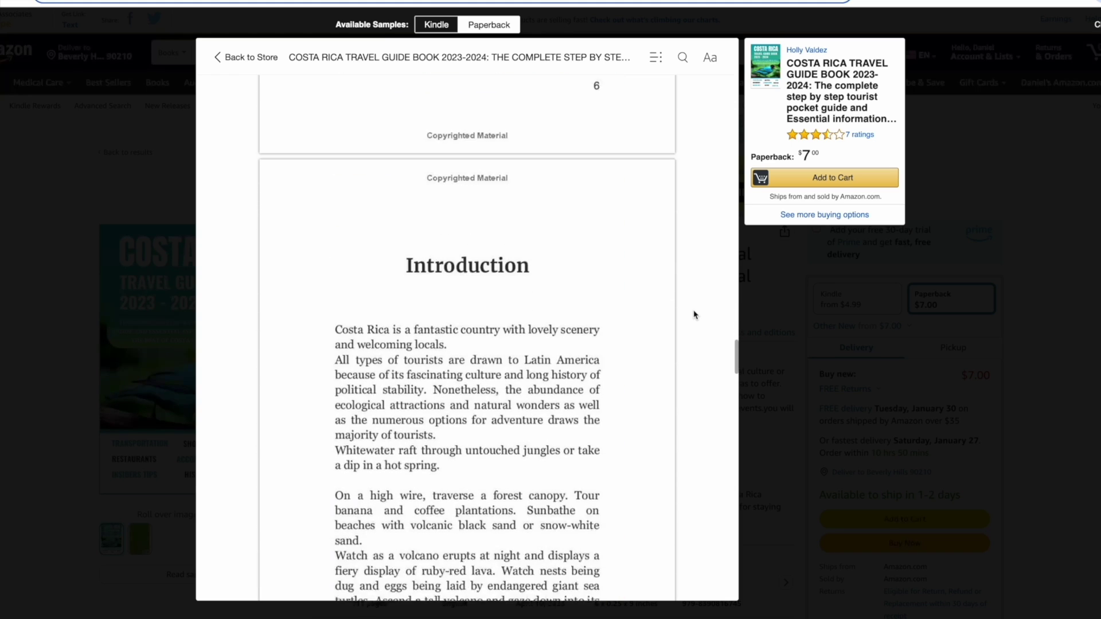
{"action": "scroll", "coordinate": [694, 315], "scroll_direction": "down", "scroll_amount": 2}
{"action": "scroll", "coordinate": [693, 314], "scroll_direction": "down", "scroll_amount": 16}
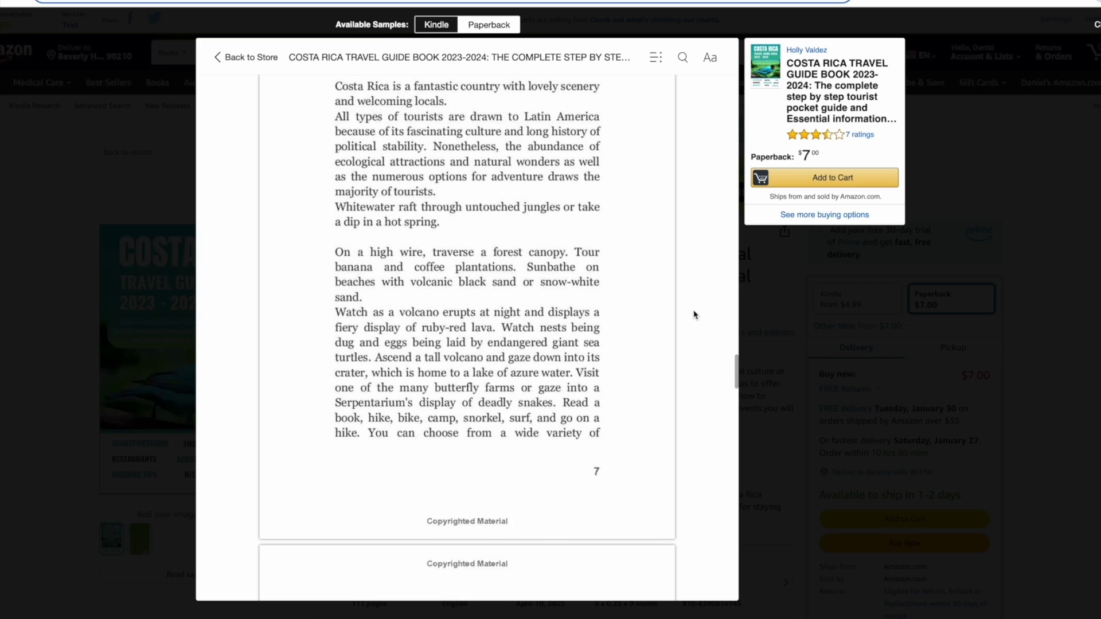
{"action": "scroll", "coordinate": [694, 315], "scroll_direction": "down", "scroll_amount": 4}
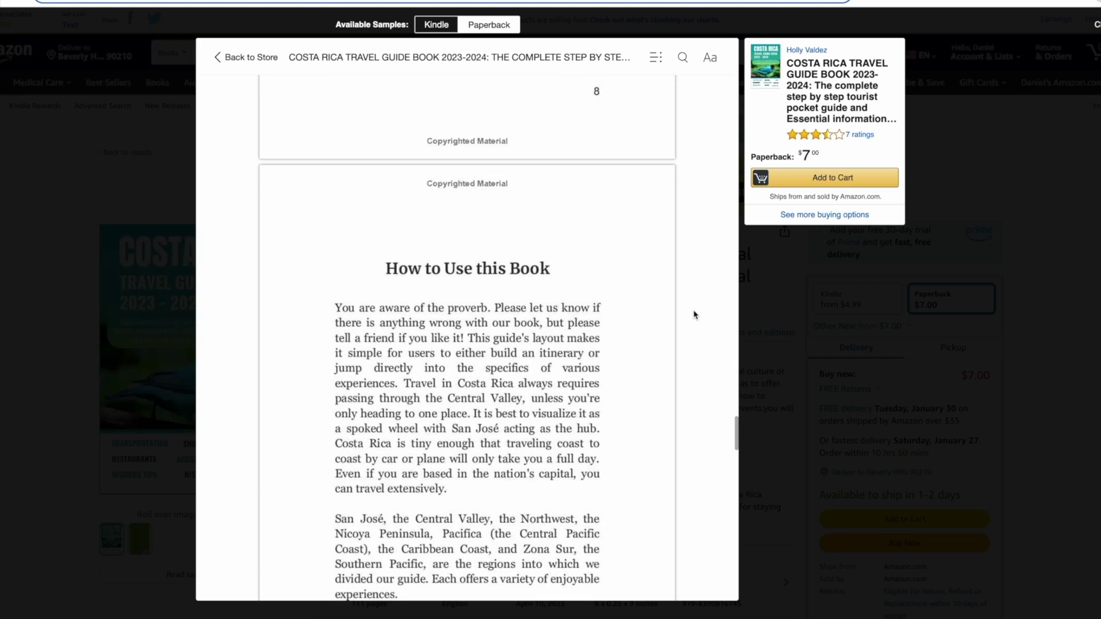
{"action": "scroll", "coordinate": [694, 314], "scroll_direction": "down", "scroll_amount": 12}
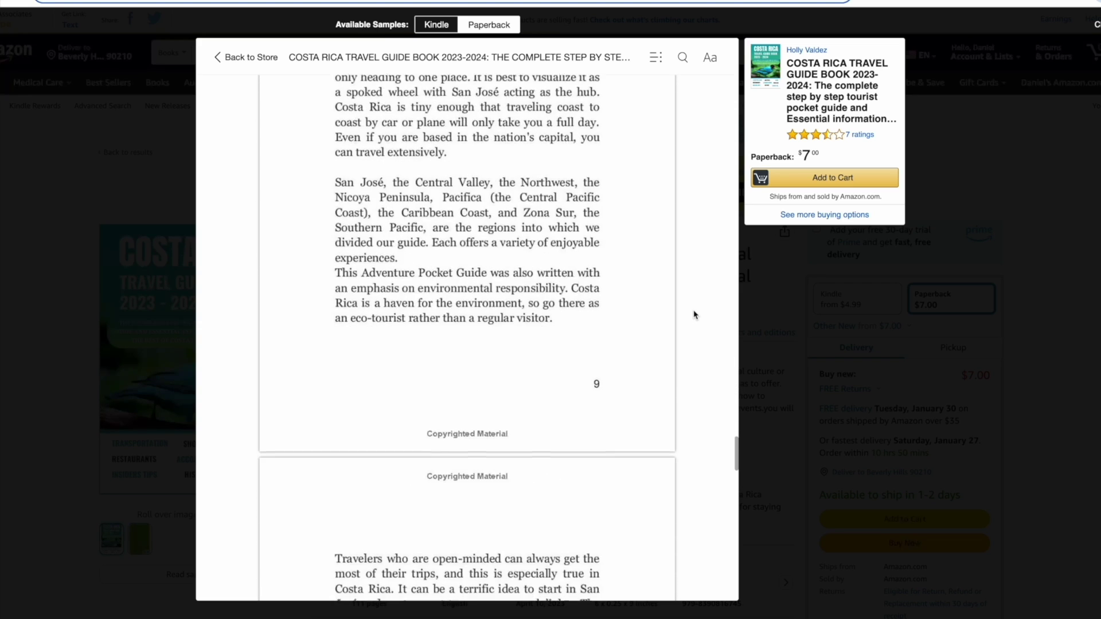
{"action": "scroll", "coordinate": [694, 315], "scroll_direction": "down", "scroll_amount": 10}
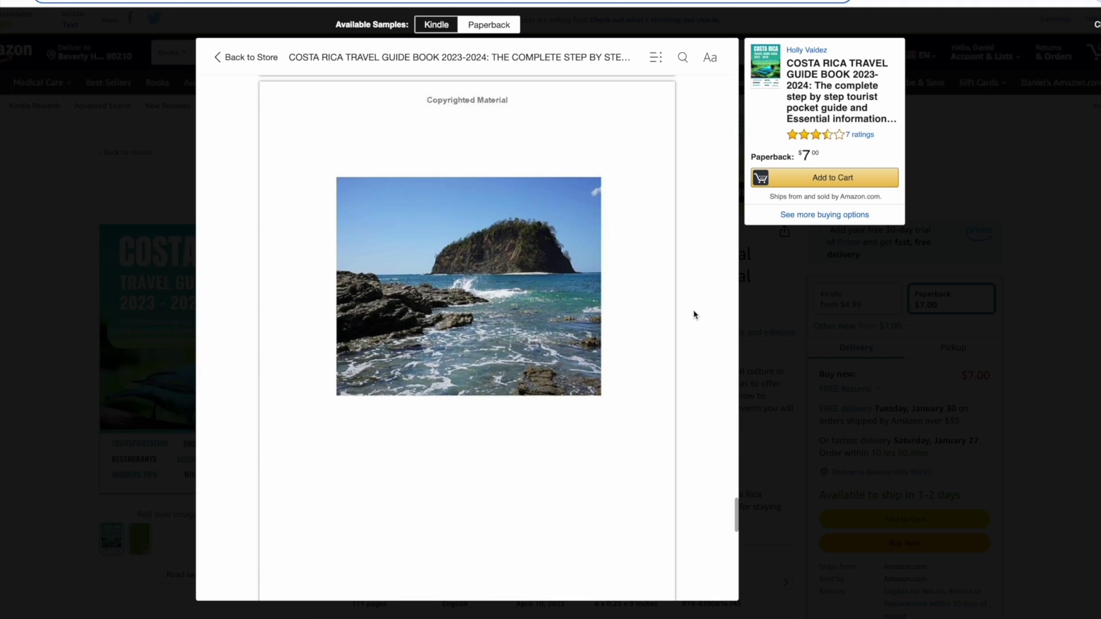
{"action": "scroll", "coordinate": [693, 314], "scroll_direction": "down", "scroll_amount": 1}
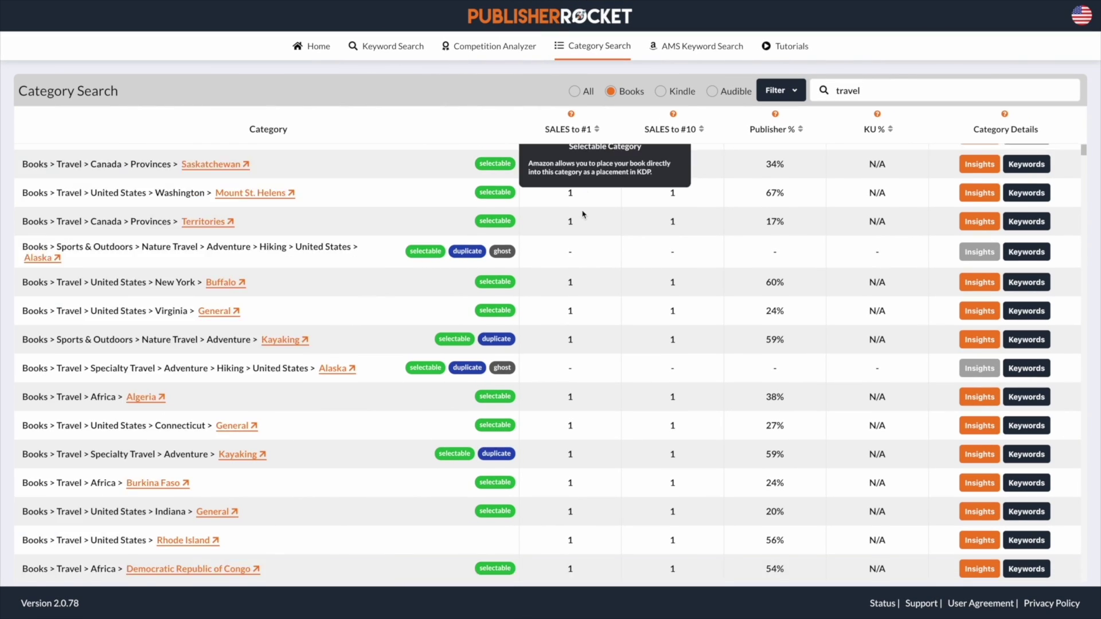
Step: Scroll the travel categories table to rows needing only 3–4 sales to reach #1
{"action": "scroll", "coordinate": [585, 222], "scroll_direction": "down", "scroll_amount": 20}
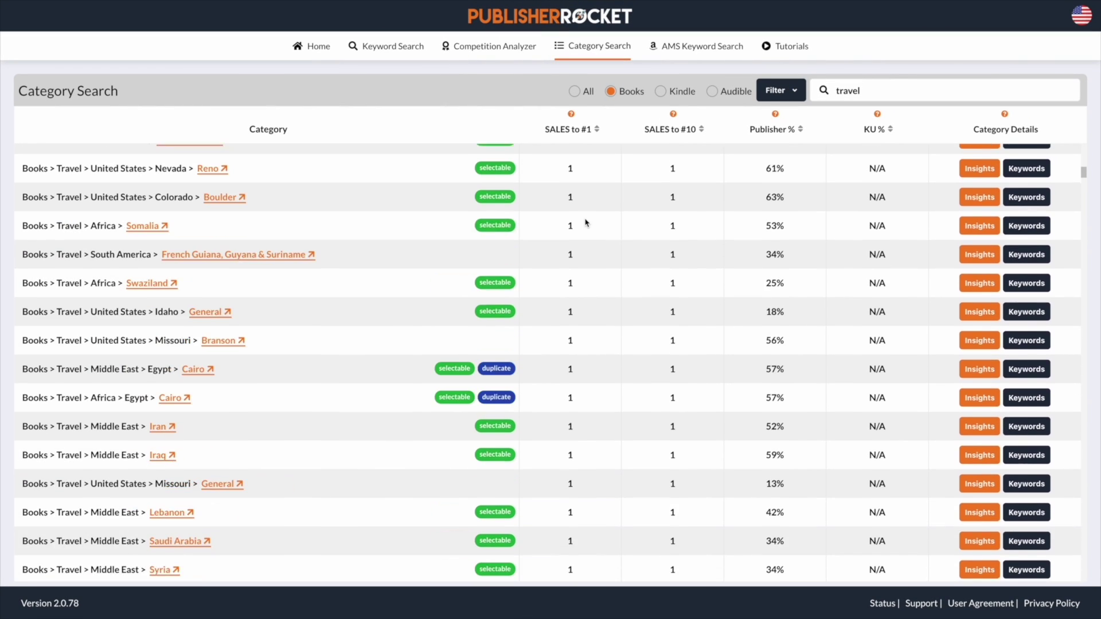
{"action": "scroll", "coordinate": [585, 222], "scroll_direction": "down", "scroll_amount": 20}
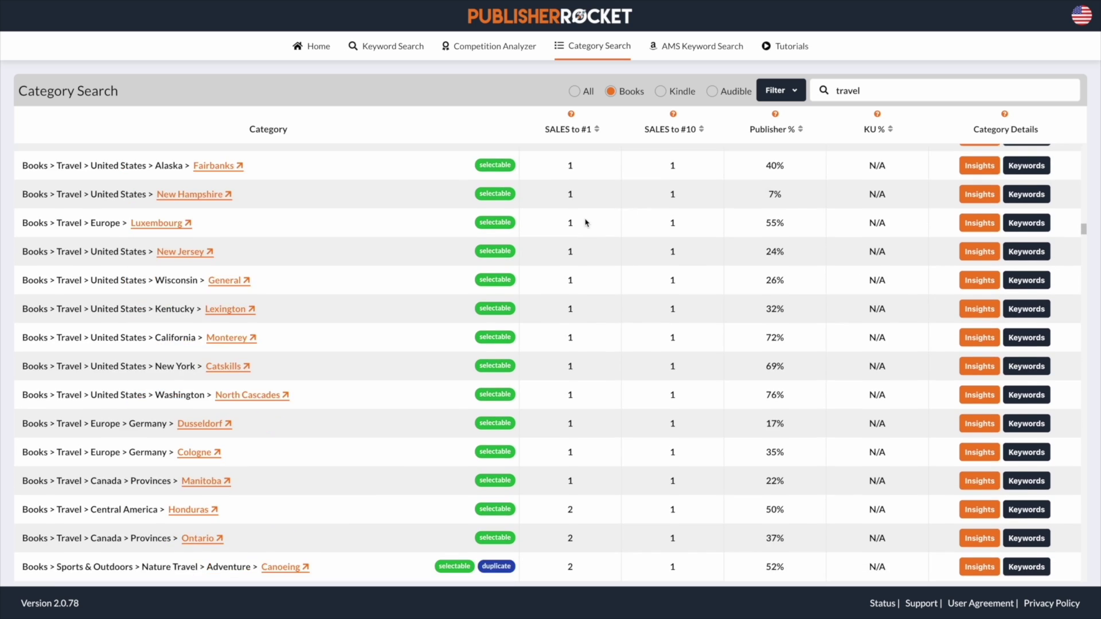
{"action": "scroll", "coordinate": [586, 223], "scroll_direction": "down", "scroll_amount": 3}
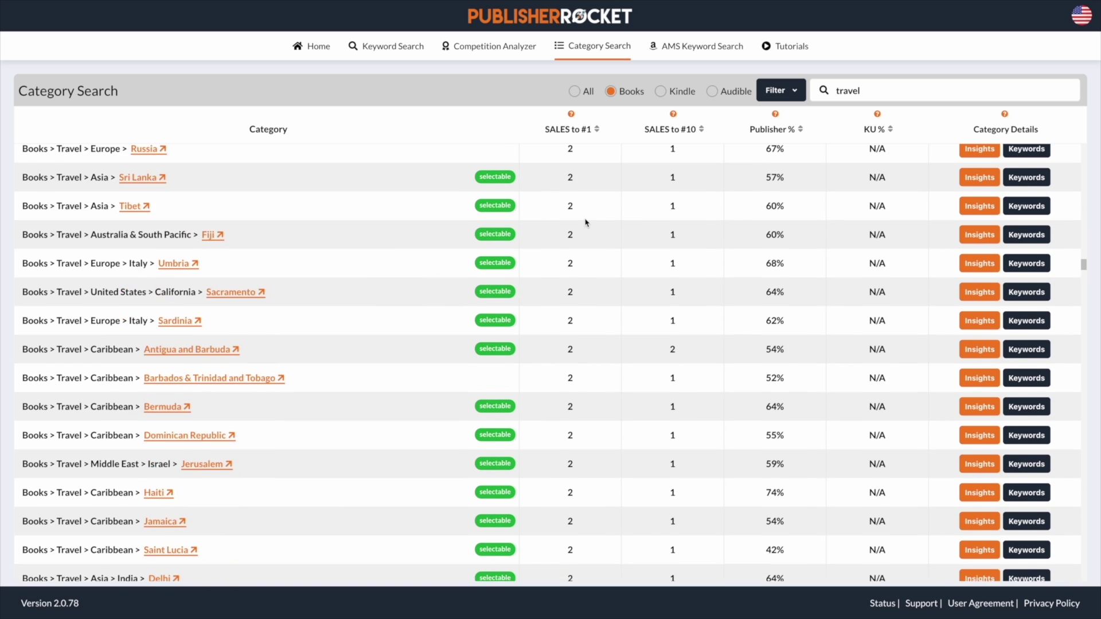
{"action": "scroll", "coordinate": [586, 222], "scroll_direction": "up", "scroll_amount": 20}
{"action": "scroll", "coordinate": [586, 222], "scroll_direction": "up", "scroll_amount": 10}
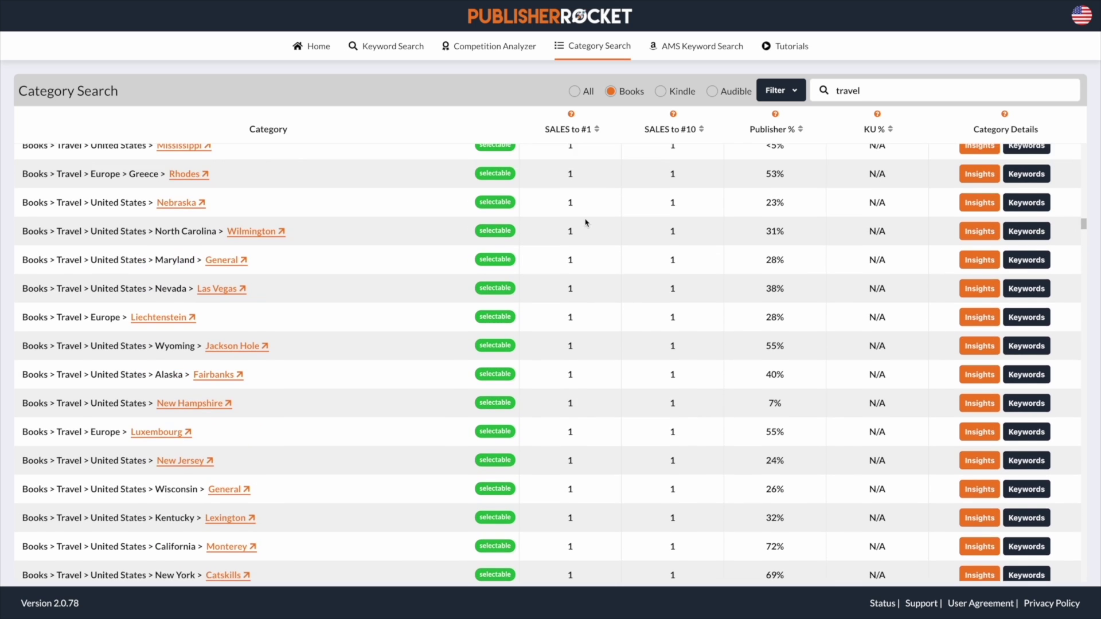
{"action": "scroll", "coordinate": [585, 223], "scroll_direction": "down", "scroll_amount": 15}
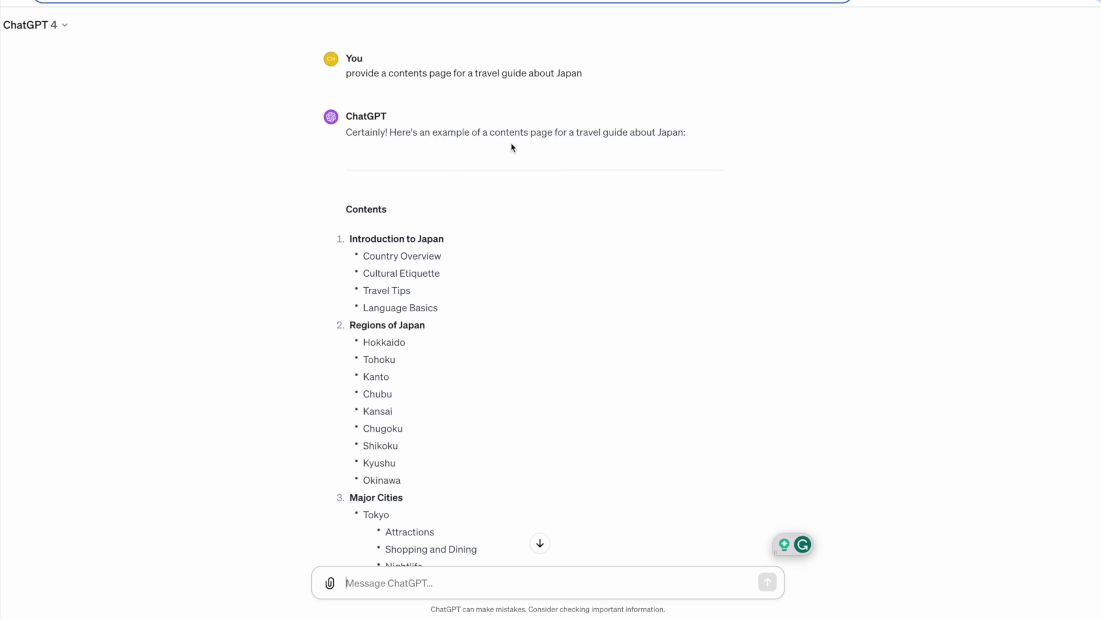
Step: Copy the Japan outline's Practical Information section through Air Travel
{"action": "scroll", "coordinate": [527, 185], "scroll_direction": "down", "scroll_amount": 2}
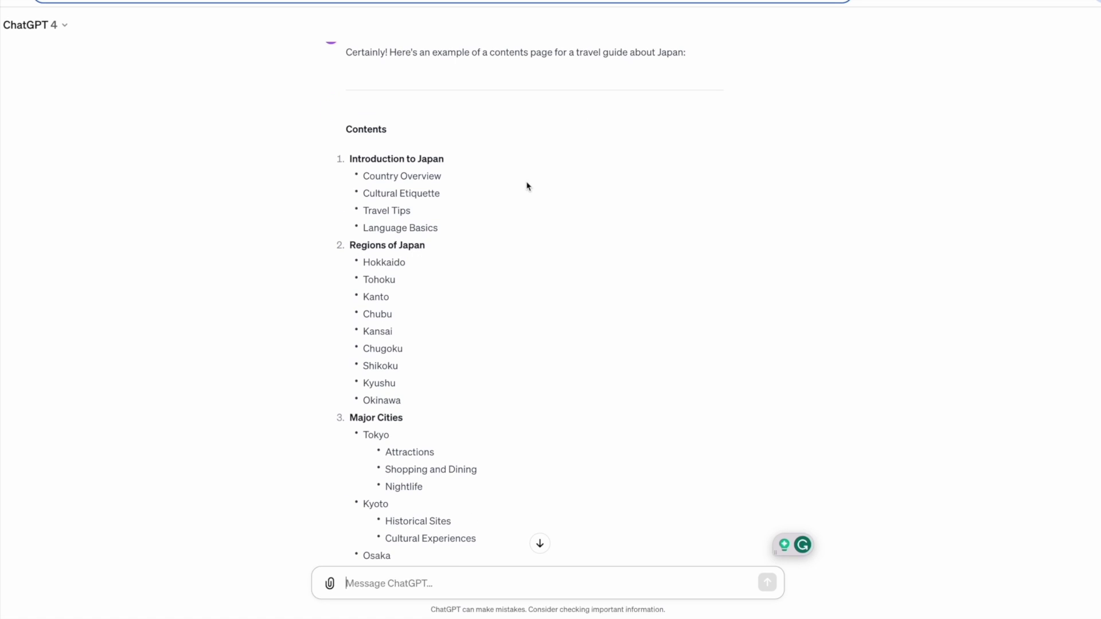
{"action": "scroll", "coordinate": [527, 185], "scroll_direction": "down", "scroll_amount": 2}
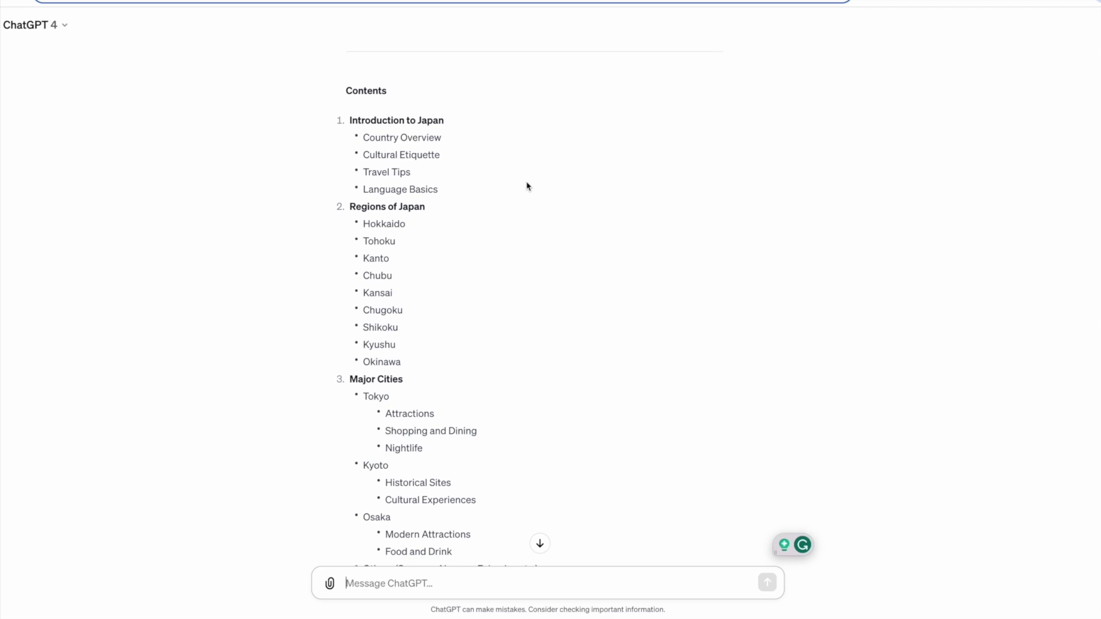
{"action": "scroll", "coordinate": [526, 186], "scroll_direction": "down", "scroll_amount": 1}
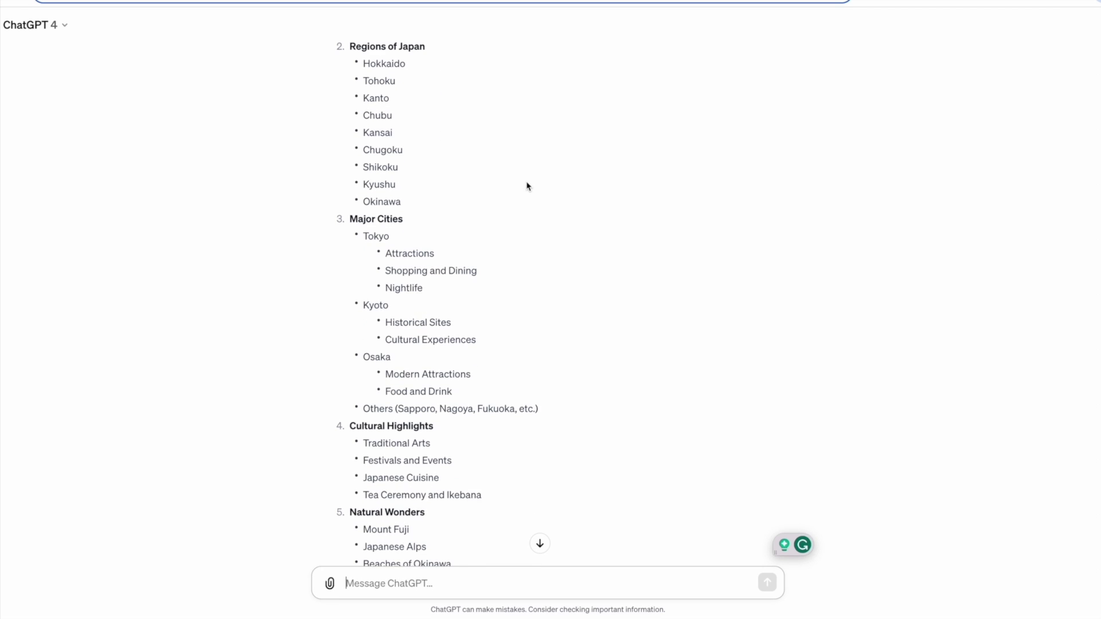
{"action": "scroll", "coordinate": [527, 185], "scroll_direction": "down", "scroll_amount": 1}
{"action": "scroll", "coordinate": [528, 186], "scroll_direction": "down", "scroll_amount": 1}
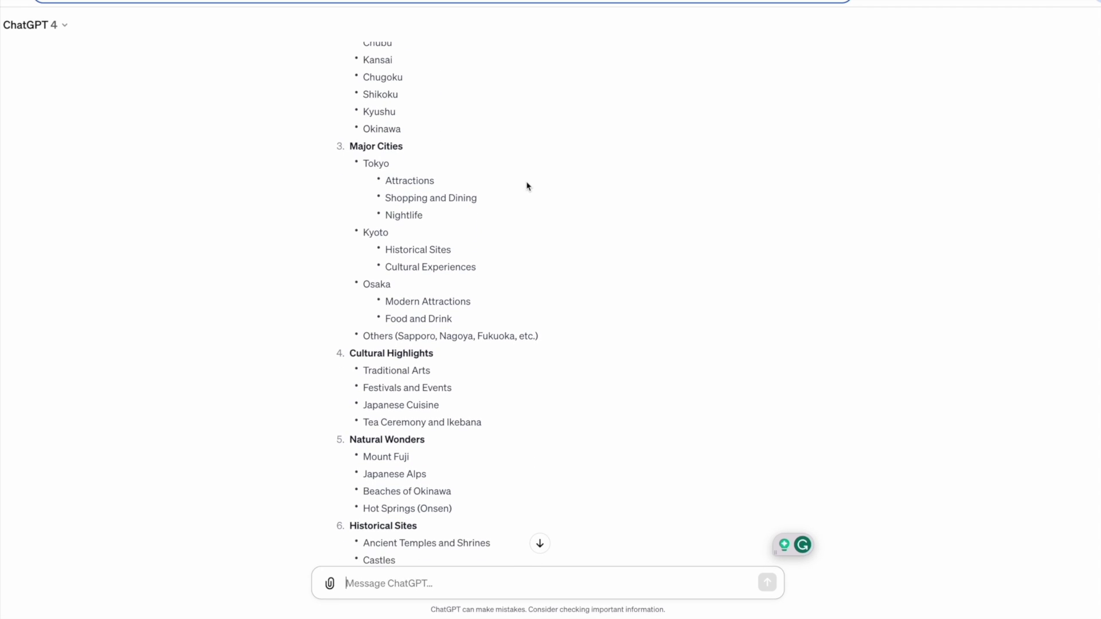
{"action": "scroll", "coordinate": [527, 186], "scroll_direction": "down", "scroll_amount": 2}
{"action": "scroll", "coordinate": [527, 186], "scroll_direction": "down", "scroll_amount": 4}
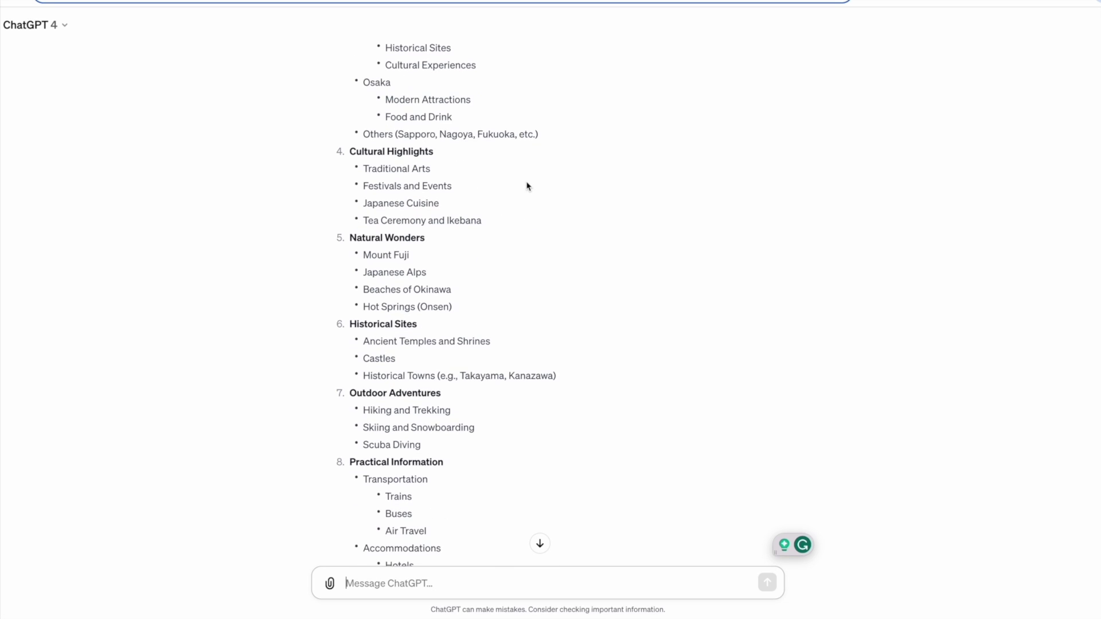
{"action": "scroll", "coordinate": [527, 185], "scroll_direction": "down", "scroll_amount": 2}
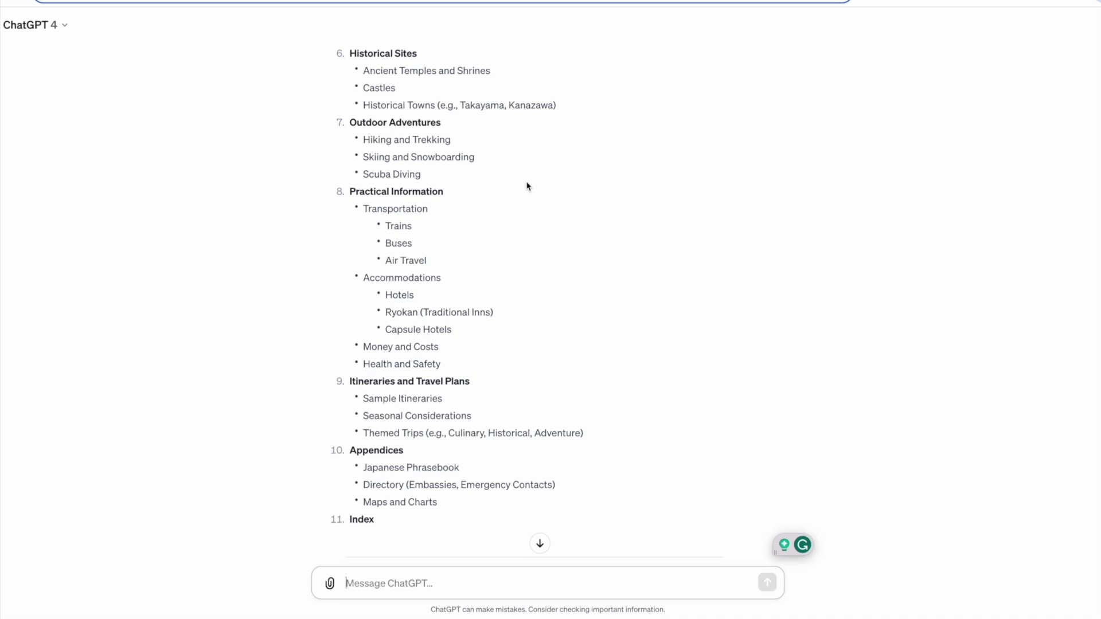
{"action": "scroll", "coordinate": [527, 186], "scroll_direction": "down", "scroll_amount": 1}
{"action": "scroll", "coordinate": [528, 186], "scroll_direction": "down", "scroll_amount": 1}
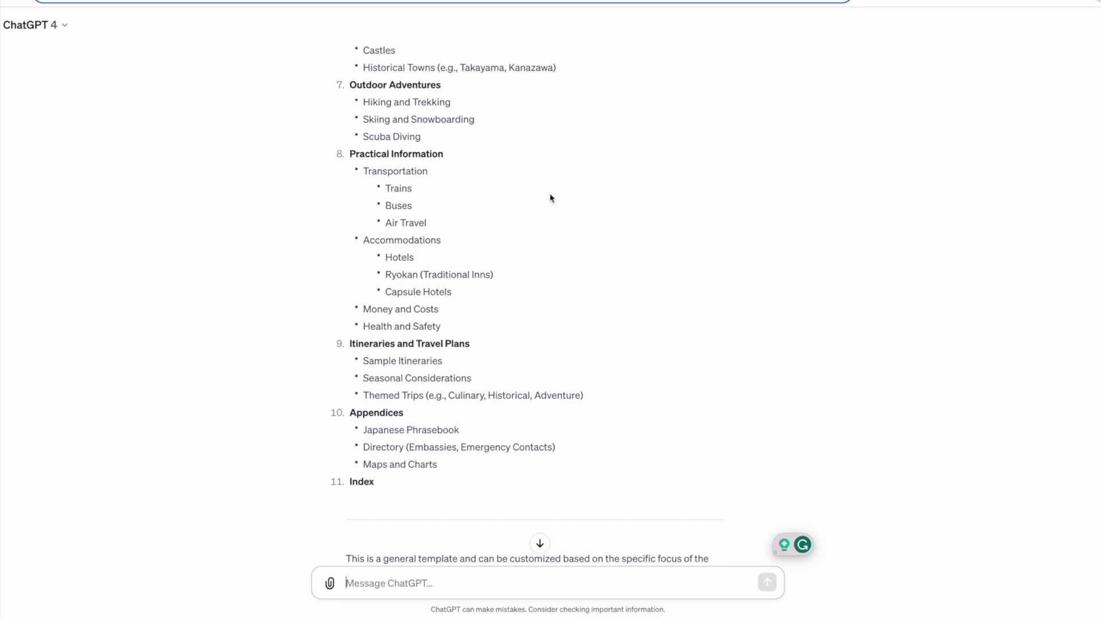
{"action": "left_click_drag", "start_coordinate": [350, 154], "coordinate": [438, 221]}
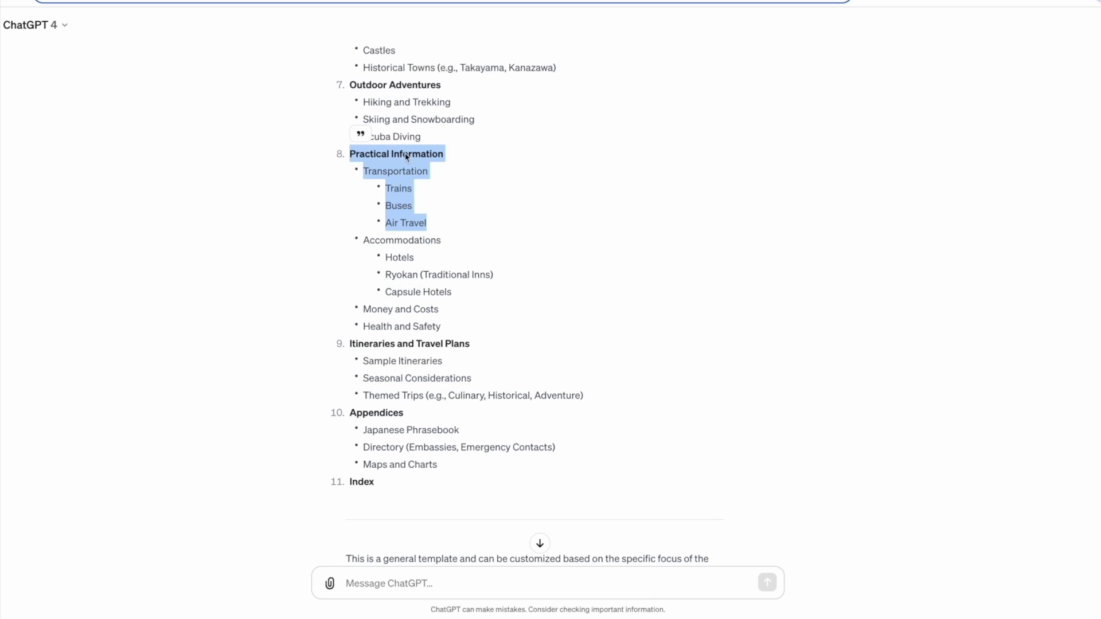
{"action": "right_click", "coordinate": [406, 156]}
{"action": "left_click", "coordinate": [433, 179]}
{"action": "left_click", "coordinate": [735, 182]}
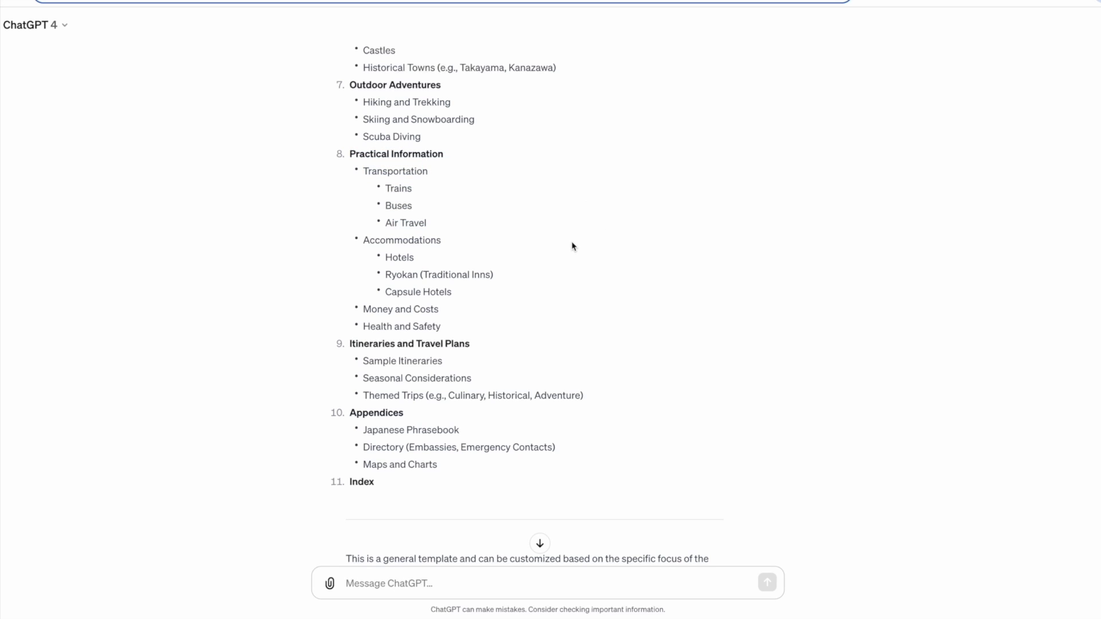
Step: Scroll the conversation onward to the Iceland contents reply
{"action": "scroll", "coordinate": [573, 247], "scroll_direction": "up", "scroll_amount": 5}
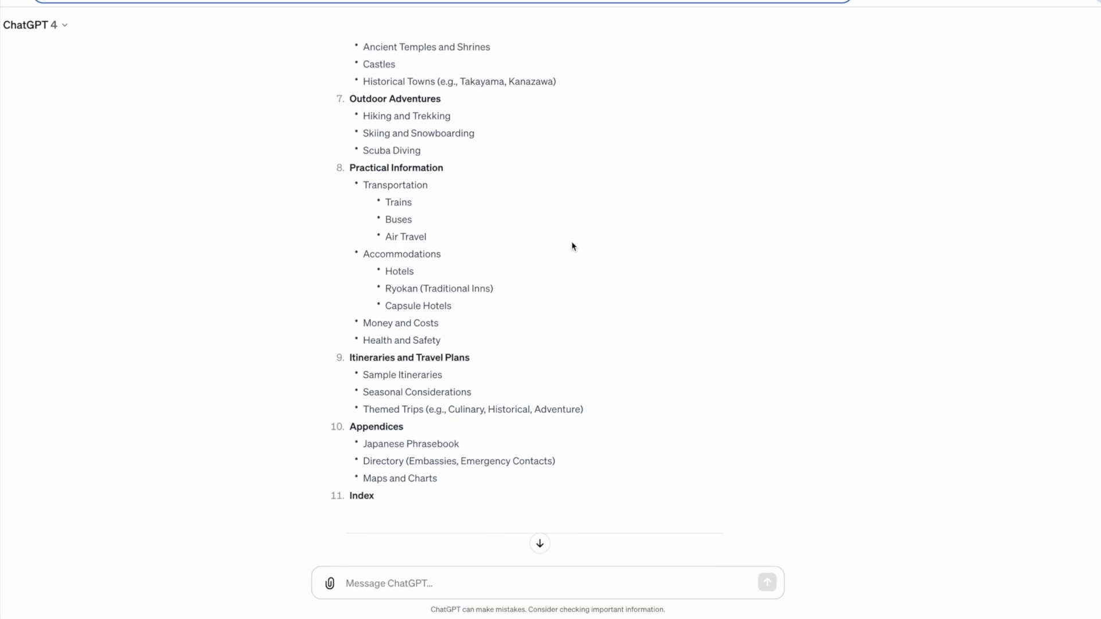
{"action": "scroll", "coordinate": [572, 247], "scroll_direction": "up", "scroll_amount": 5}
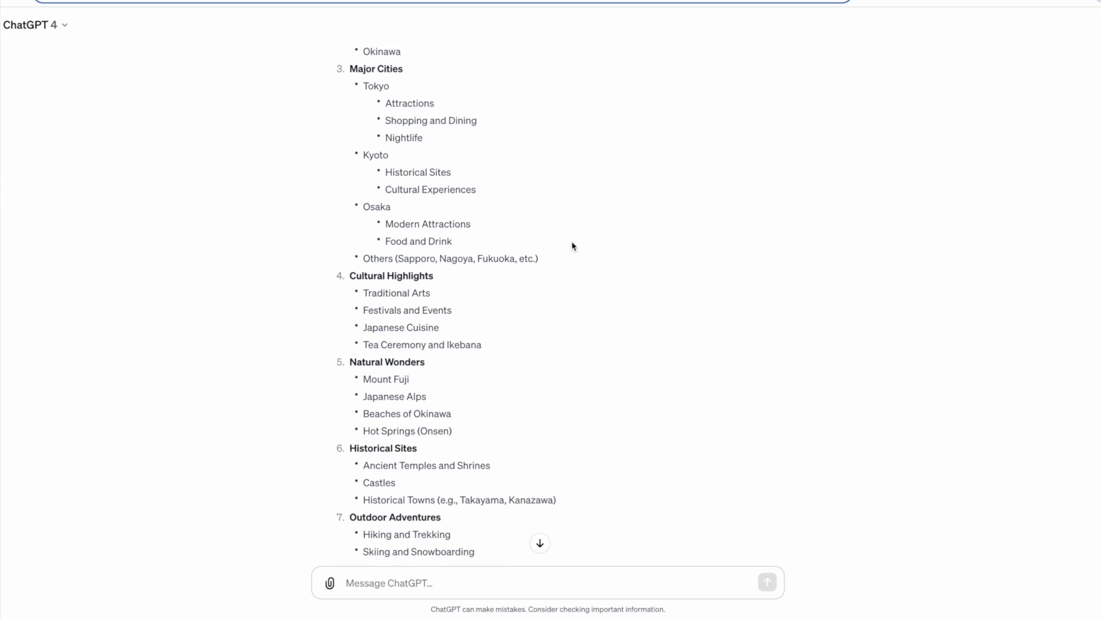
{"action": "scroll", "coordinate": [572, 246], "scroll_direction": "up", "scroll_amount": 3}
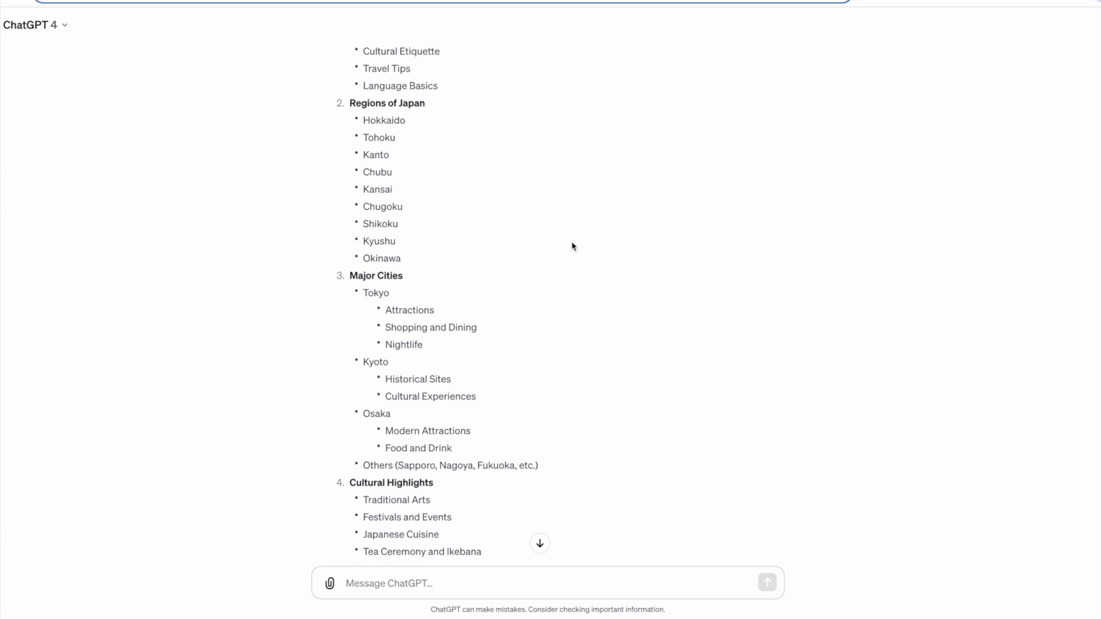
{"action": "scroll", "coordinate": [572, 247], "scroll_direction": "down", "scroll_amount": 10}
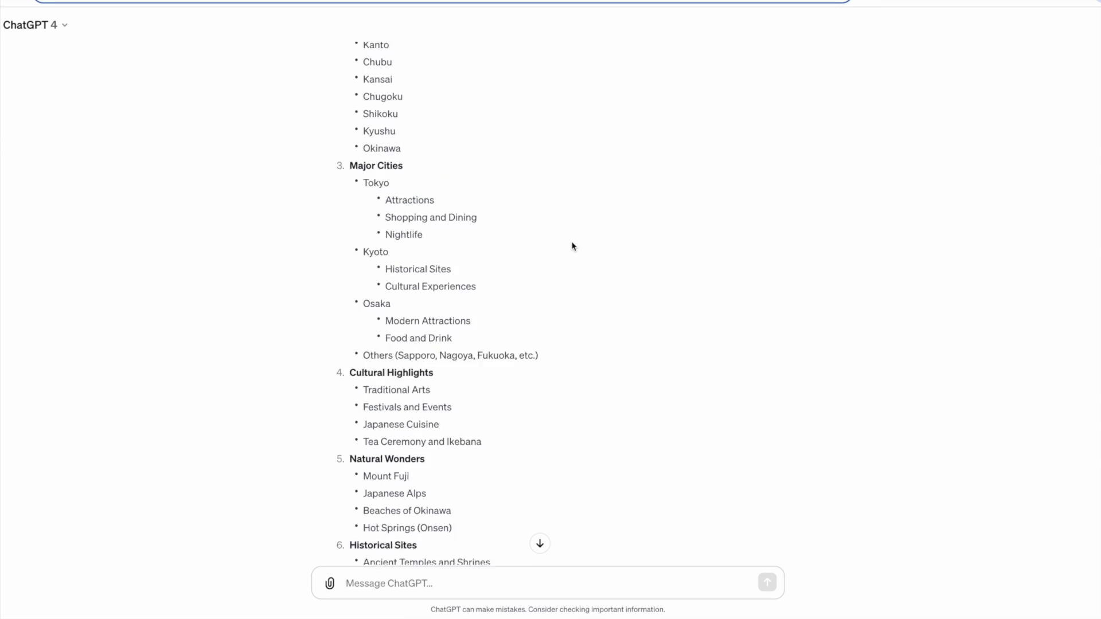
{"action": "scroll", "coordinate": [573, 247], "scroll_direction": "down", "scroll_amount": 6}
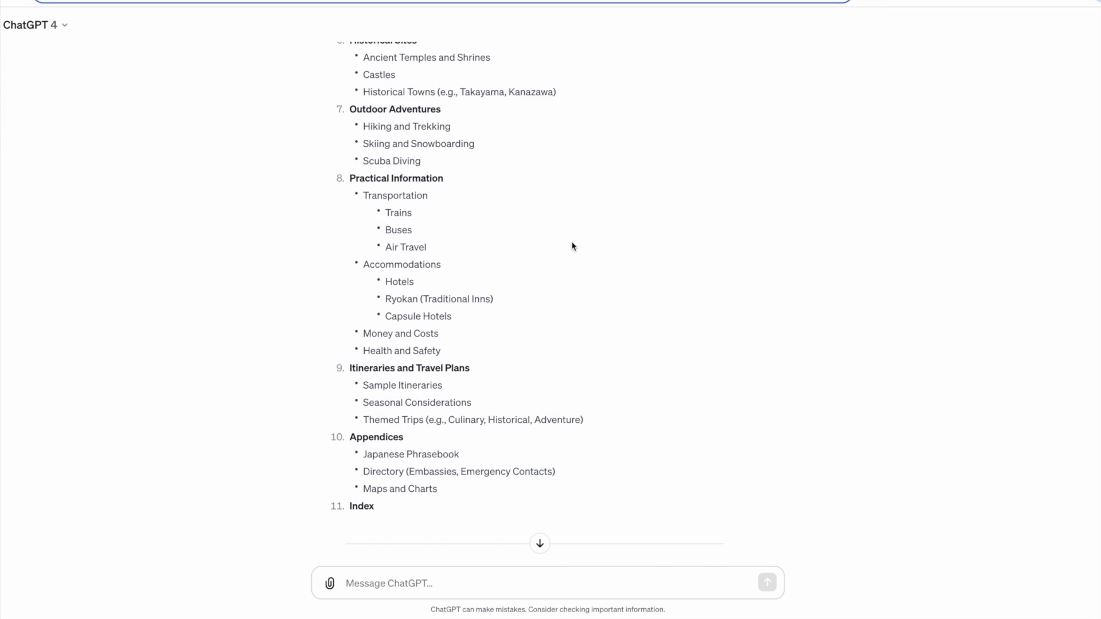
Step: Step back through the Iceland Travel Guide cover versions from 4/4 to 1/4
{"action": "scroll", "coordinate": [572, 246], "scroll_direction": "down", "scroll_amount": 4}
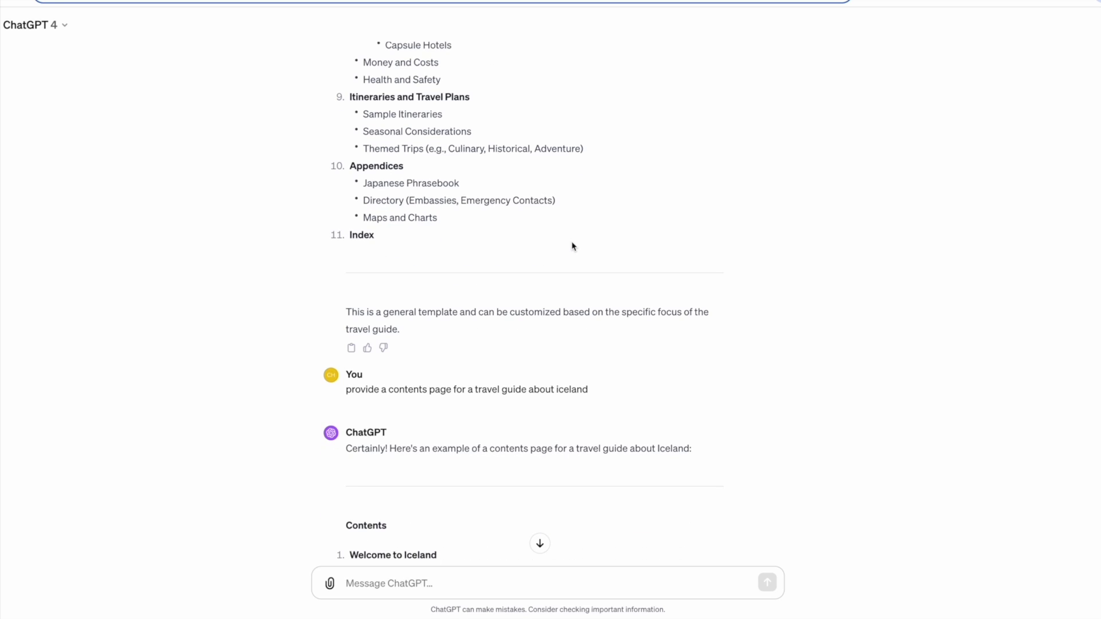
{"action": "scroll", "coordinate": [572, 246], "scroll_direction": "down", "scroll_amount": 16}
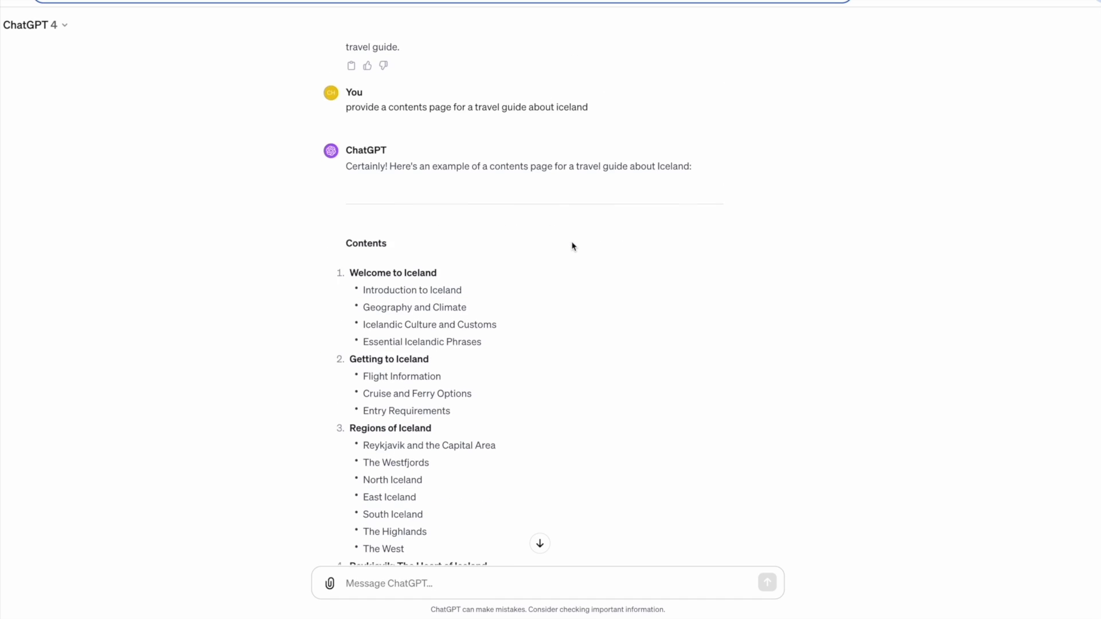
{"action": "scroll", "coordinate": [572, 246], "scroll_direction": "down", "scroll_amount": 6}
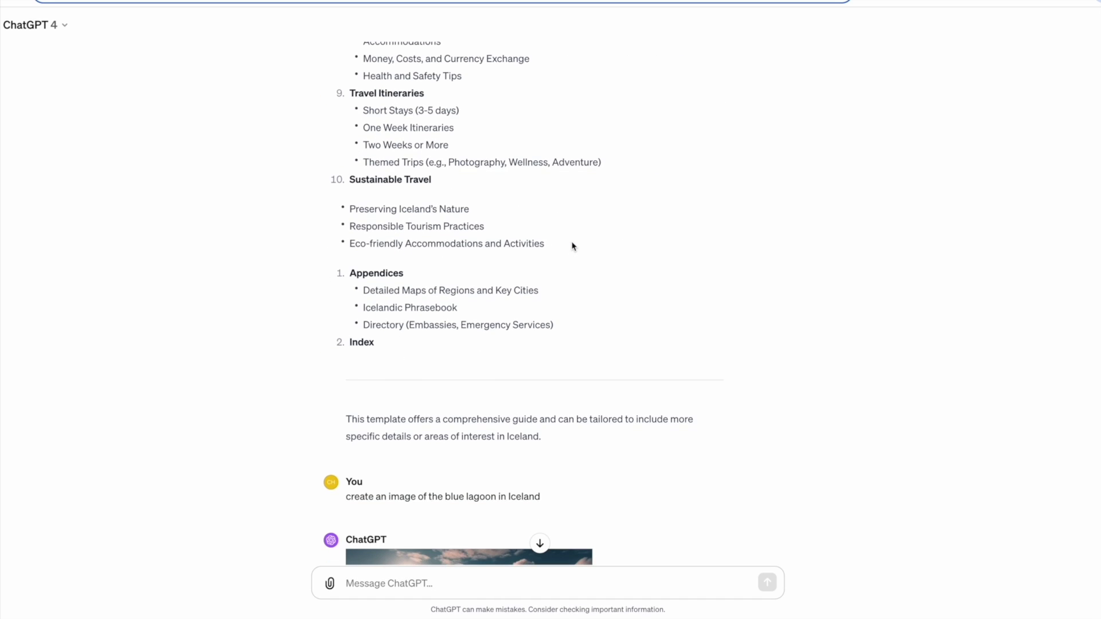
{"action": "scroll", "coordinate": [572, 246], "scroll_direction": "down", "scroll_amount": 1}
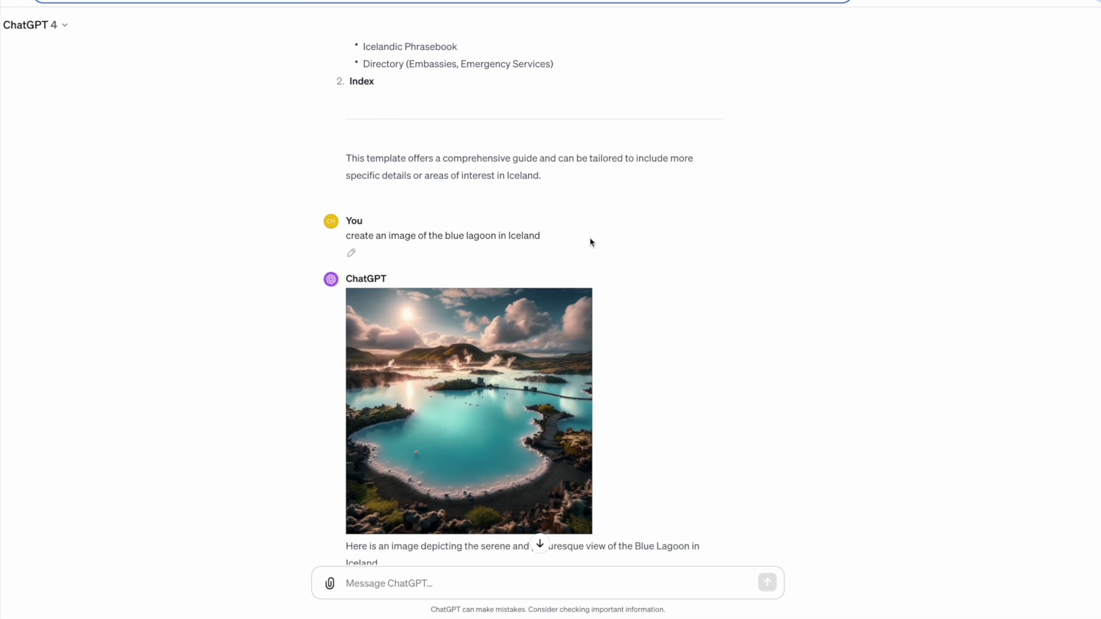
{"action": "scroll", "coordinate": [590, 242], "scroll_direction": "down", "scroll_amount": 7}
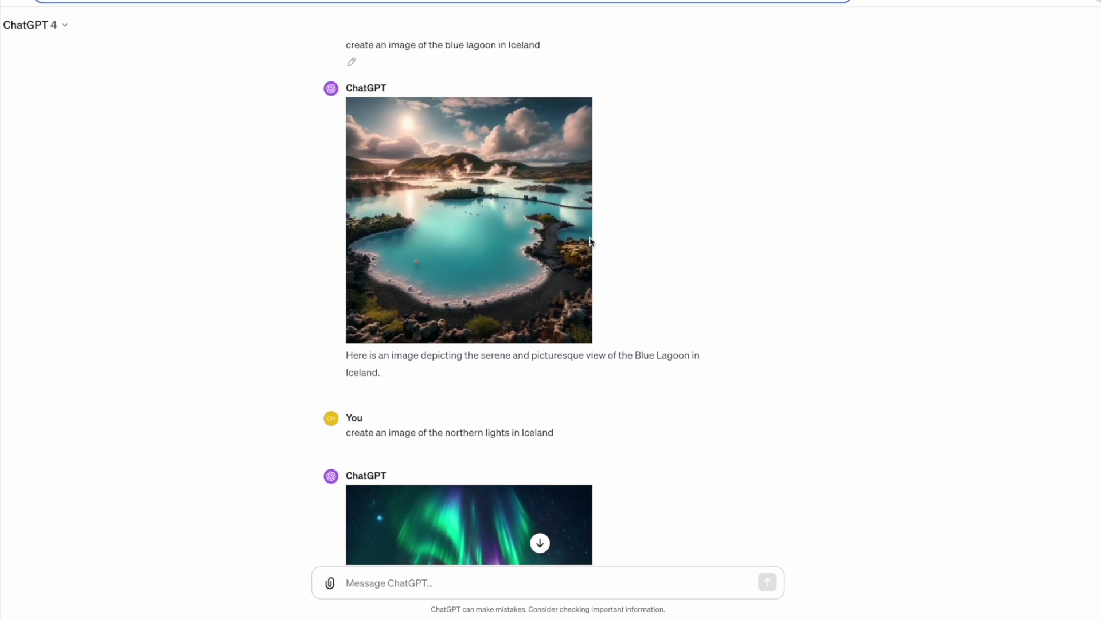
{"action": "scroll", "coordinate": [591, 242], "scroll_direction": "down", "scroll_amount": 1}
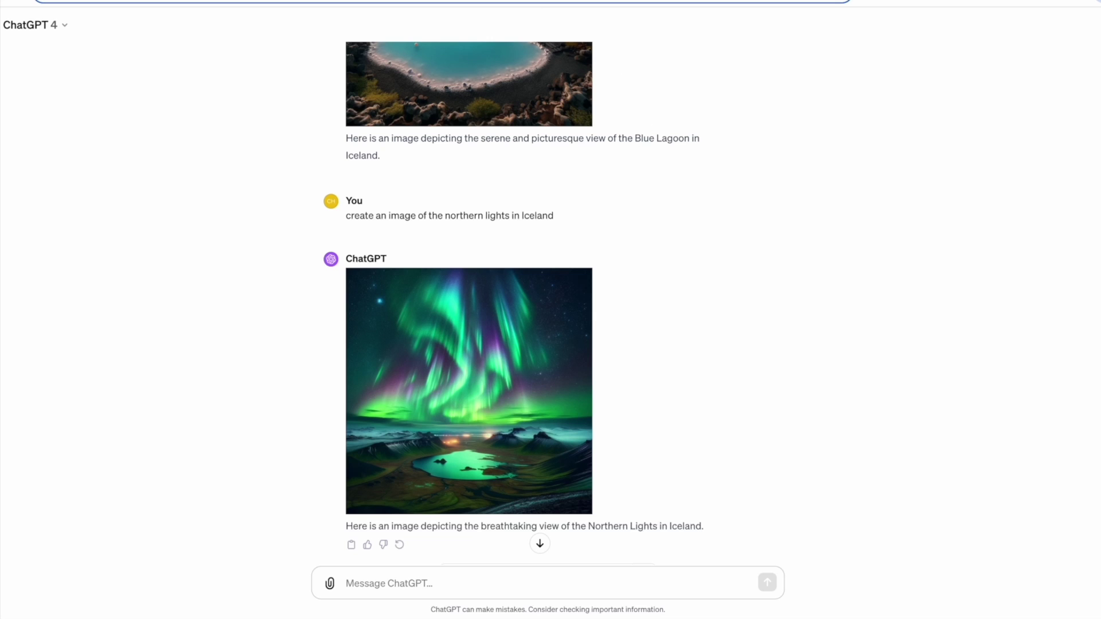
{"action": "scroll", "coordinate": [551, 310], "scroll_direction": "down", "scroll_amount": 10}
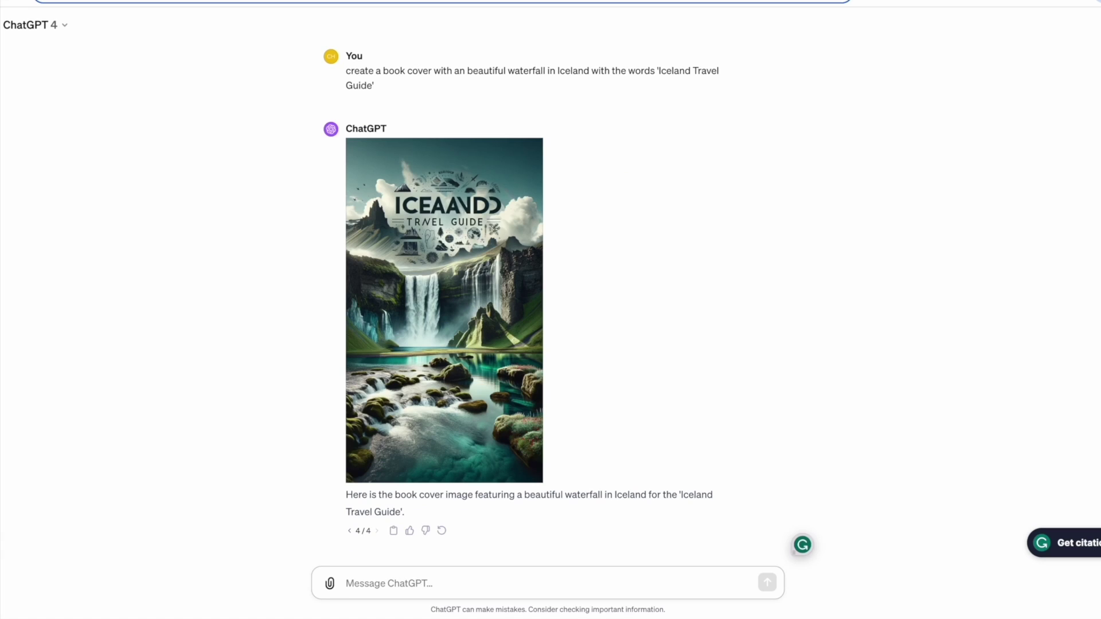
{"action": "left_click", "coordinate": [350, 533]}
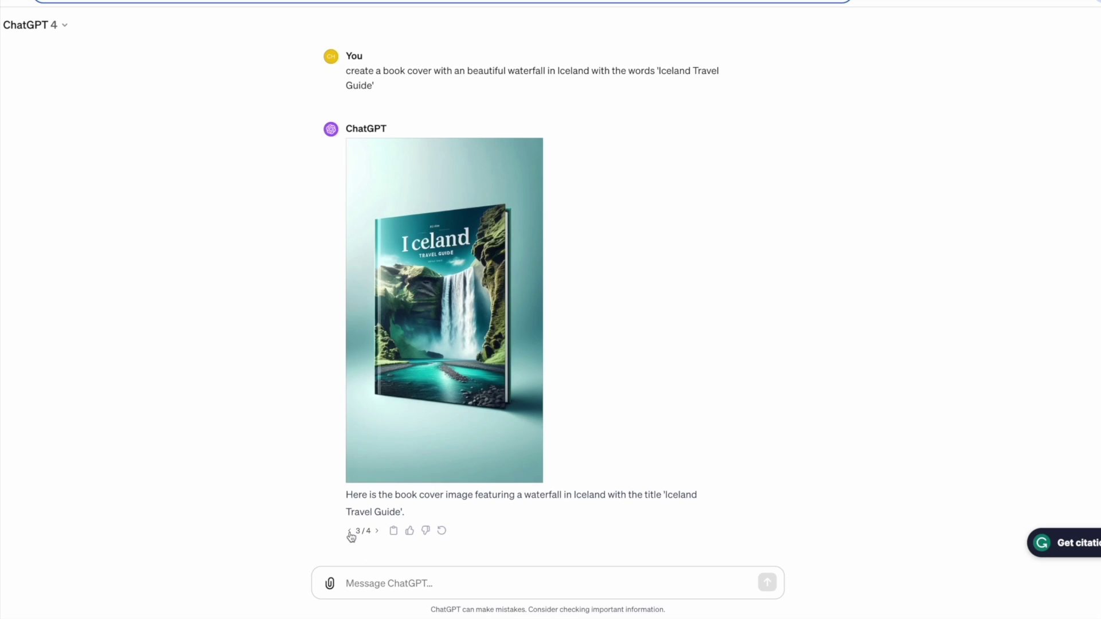
{"action": "left_click", "coordinate": [349, 533]}
{"action": "left_click", "coordinate": [351, 533]}
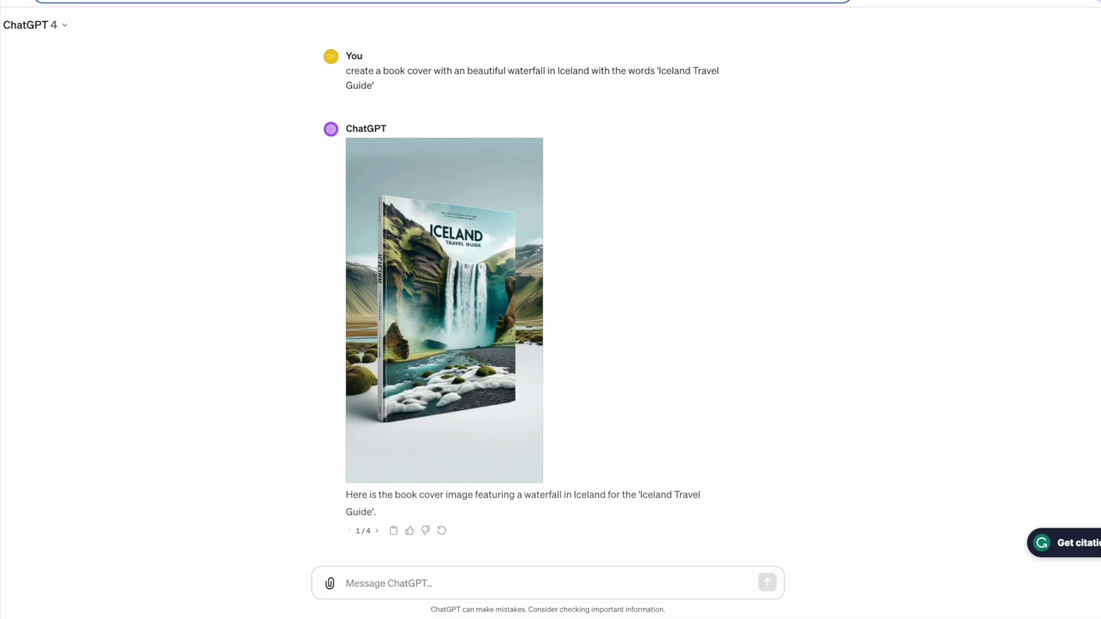
Step: Run the Fiverr search for 'book covers kdp' and browse the results
{"action": "key", "text": "Return"}
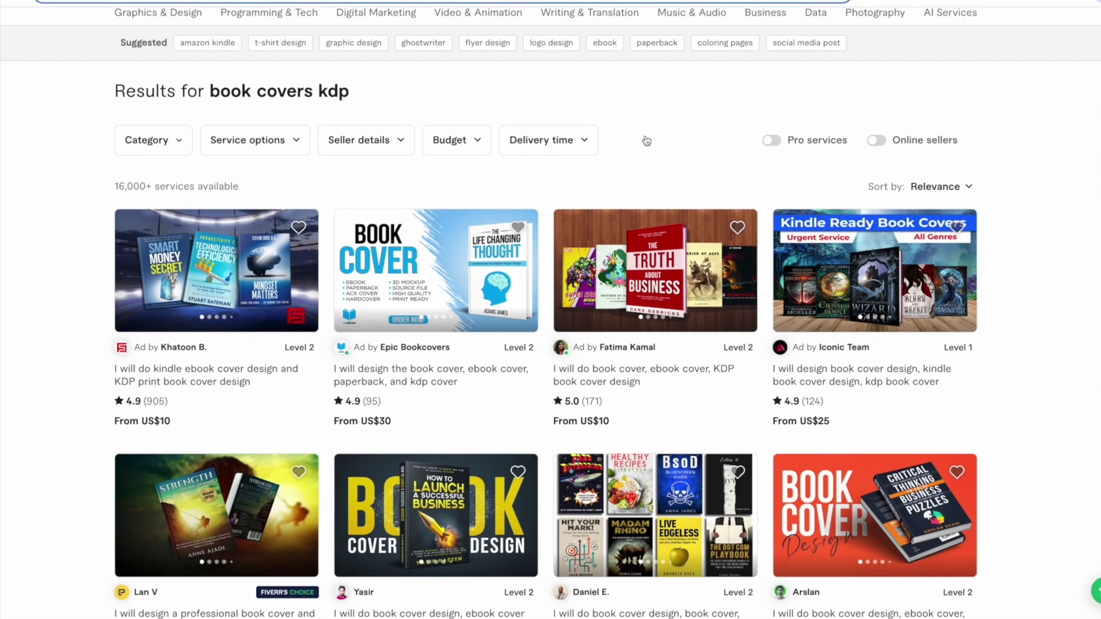
{"action": "scroll", "coordinate": [651, 161], "scroll_direction": "down", "scroll_amount": 3}
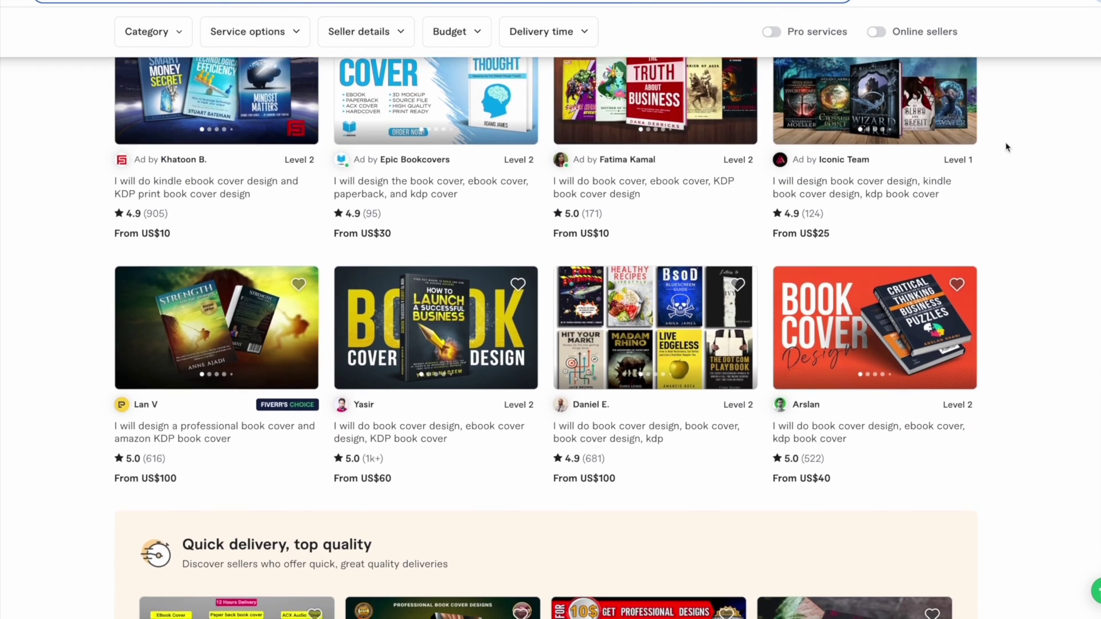
{"action": "scroll", "coordinate": [1006, 147], "scroll_direction": "down", "scroll_amount": 4}
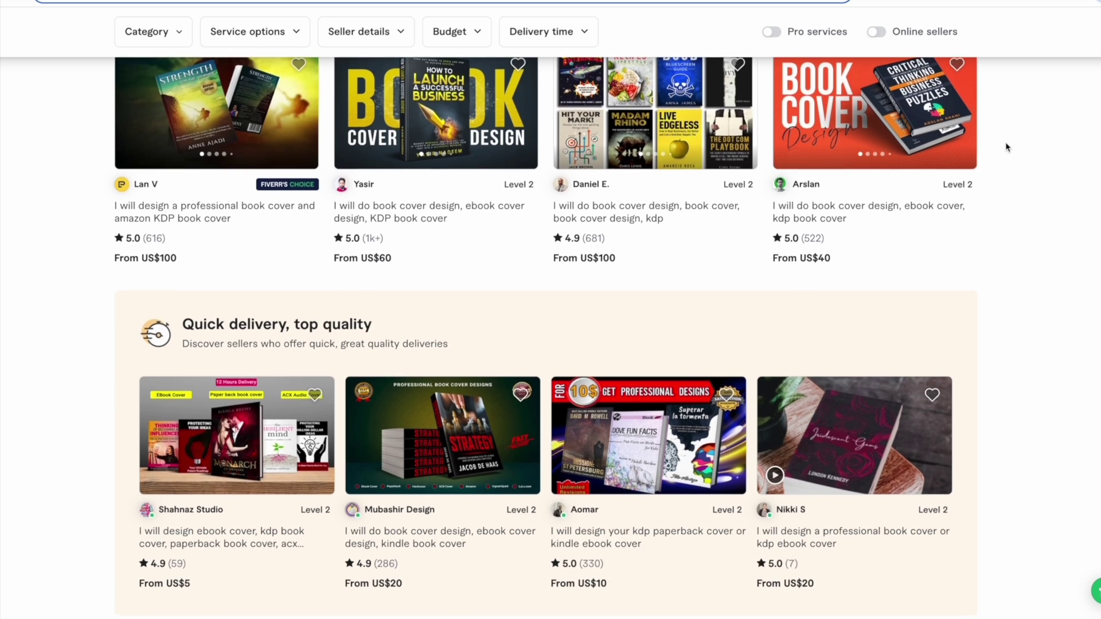
{"action": "scroll", "coordinate": [1006, 148], "scroll_direction": "down", "scroll_amount": 5}
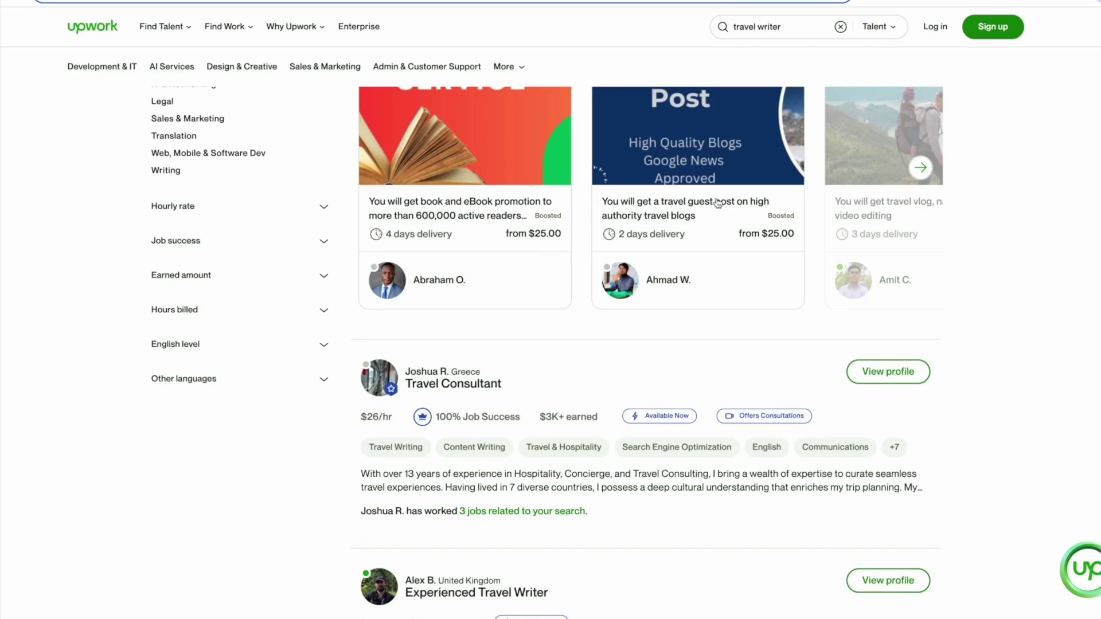
Step: Browse the travel writer freelancers down to the People also searched for suggestions
{"action": "scroll", "coordinate": [1015, 205], "scroll_direction": "down", "scroll_amount": 4}
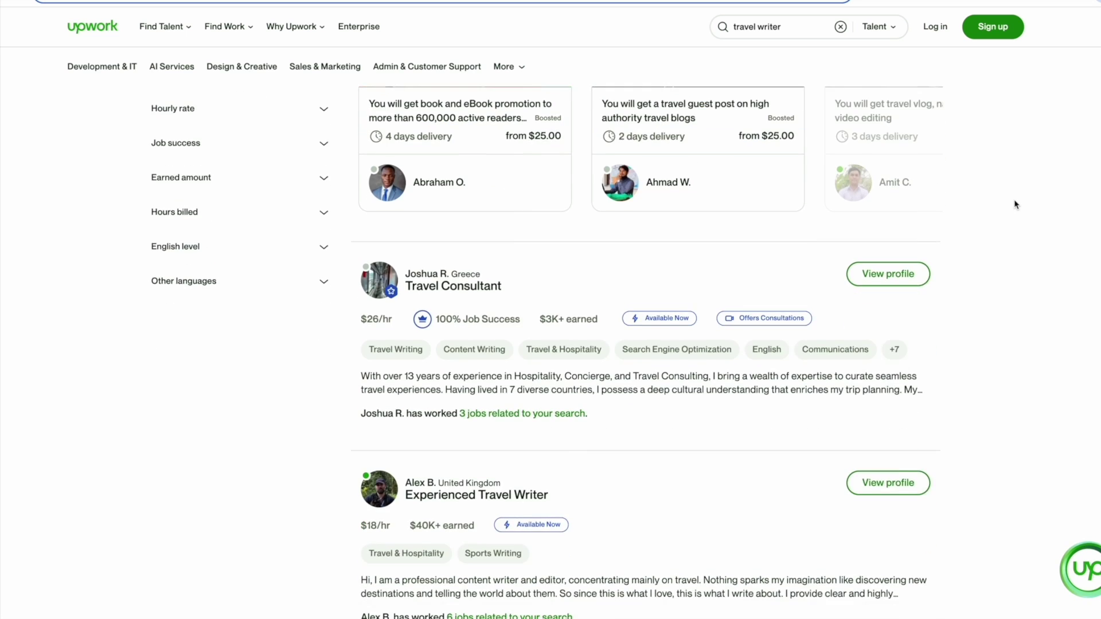
{"action": "scroll", "coordinate": [1014, 205], "scroll_direction": "down", "scroll_amount": 4}
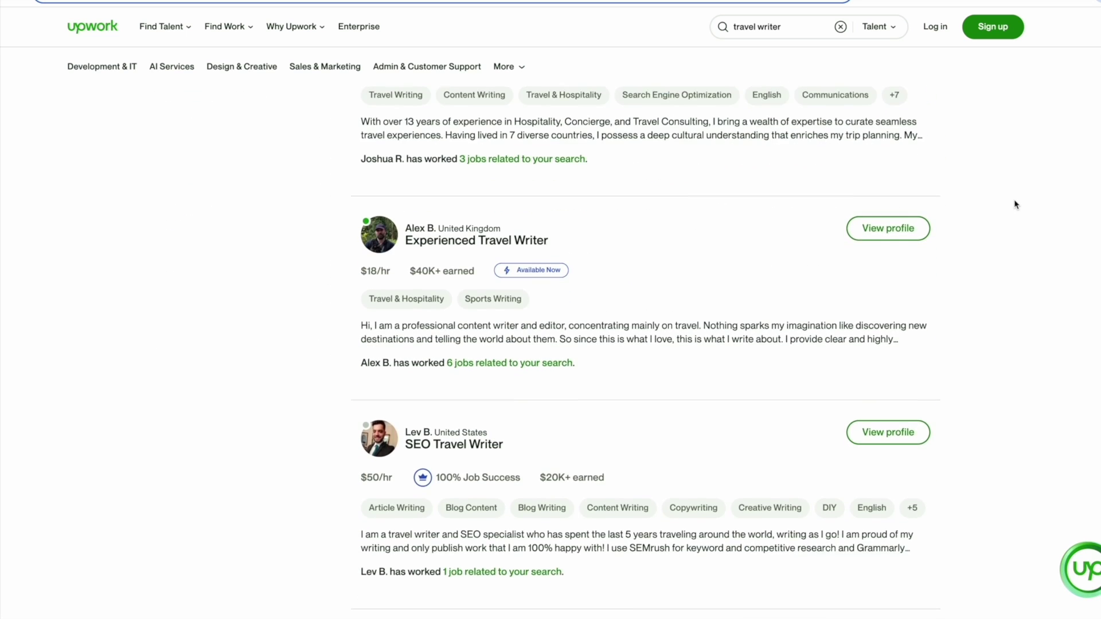
{"action": "scroll", "coordinate": [1022, 204], "scroll_direction": "down", "scroll_amount": 2}
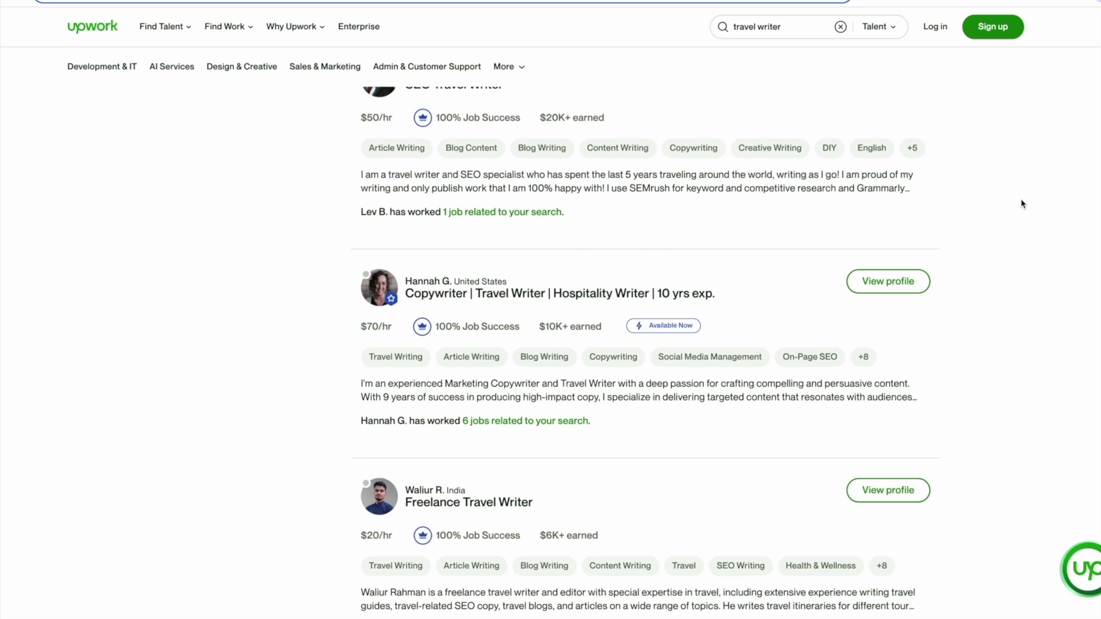
{"action": "scroll", "coordinate": [1022, 204], "scroll_direction": "down", "scroll_amount": 1}
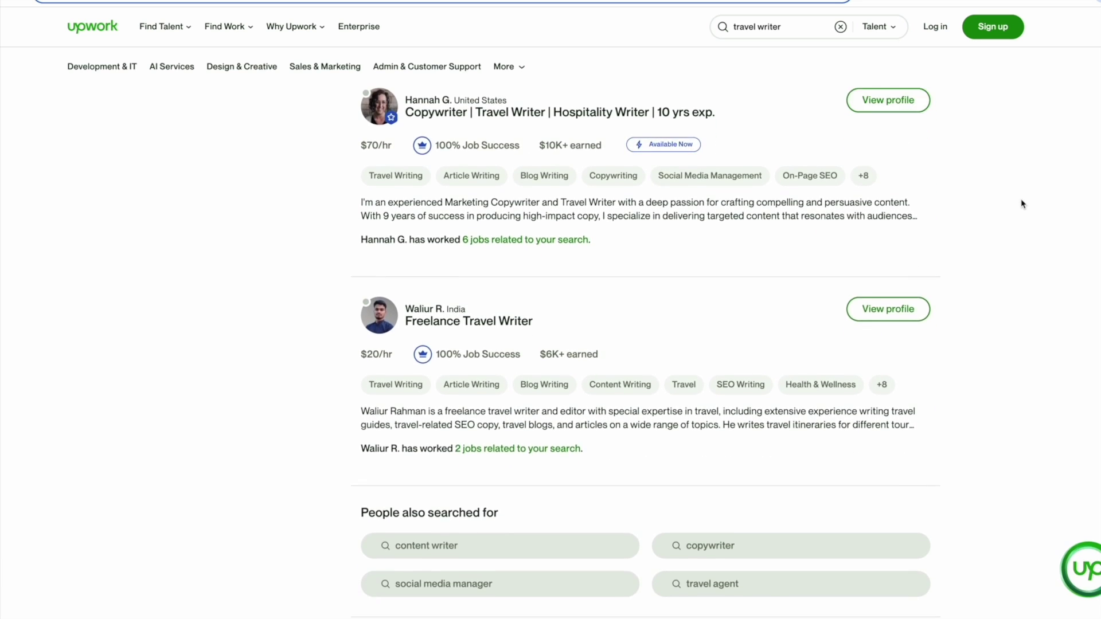
{"action": "scroll", "coordinate": [1020, 201], "scroll_direction": "down", "scroll_amount": 2}
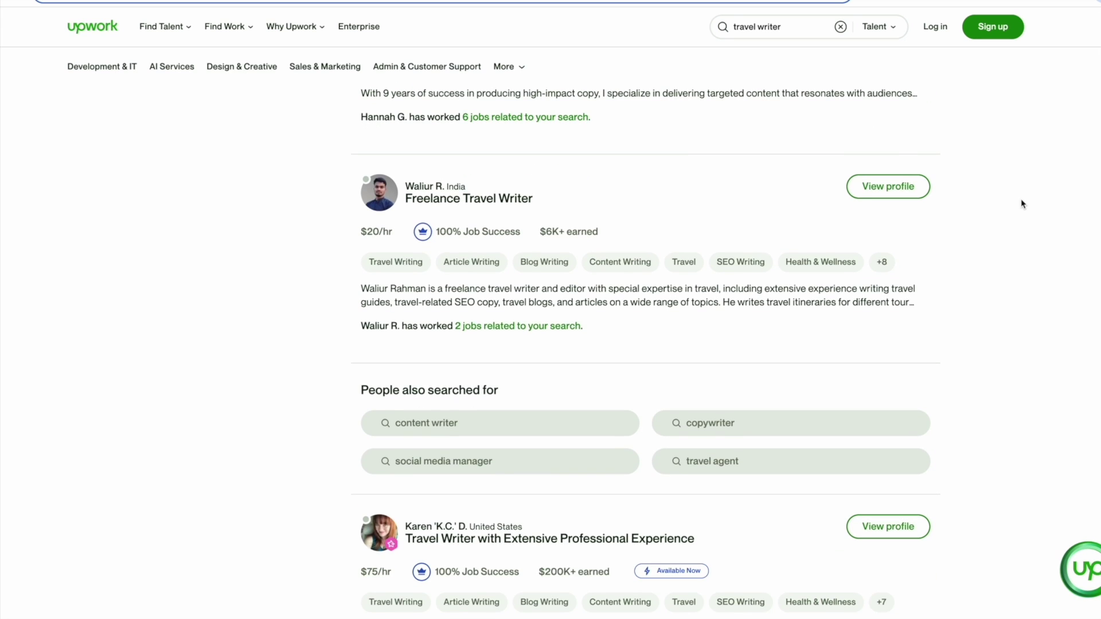
{"action": "scroll", "coordinate": [1021, 203], "scroll_direction": "down", "scroll_amount": 1}
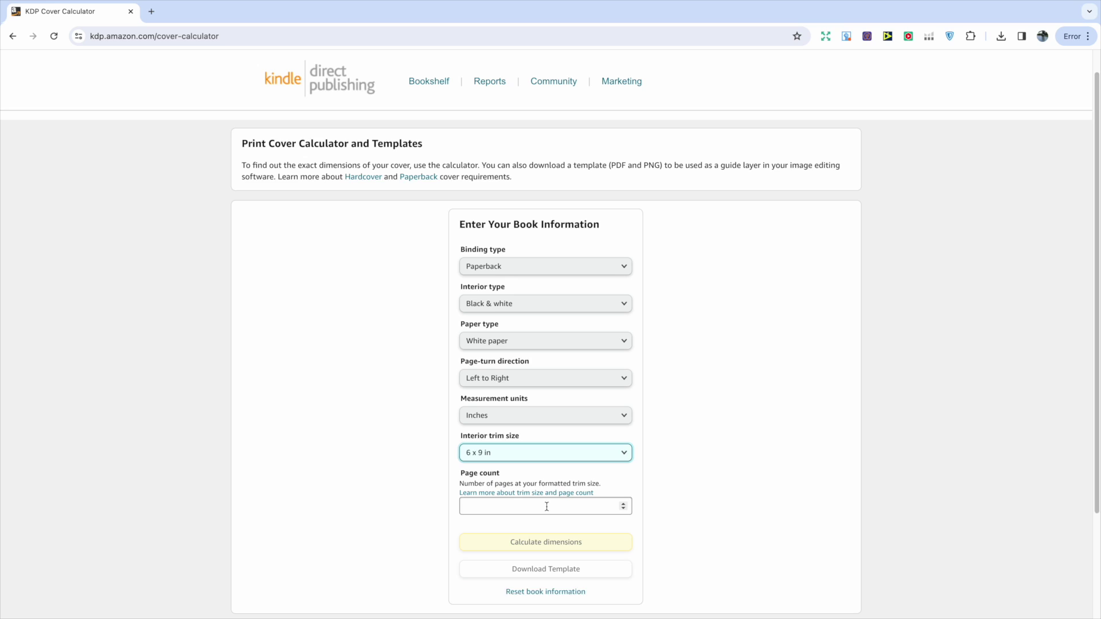
Step: Calculate the full cover size for a 150-page 6 x 9 in paperback: 12.588 × 9.25 in
{"action": "left_click", "coordinate": [547, 507]}
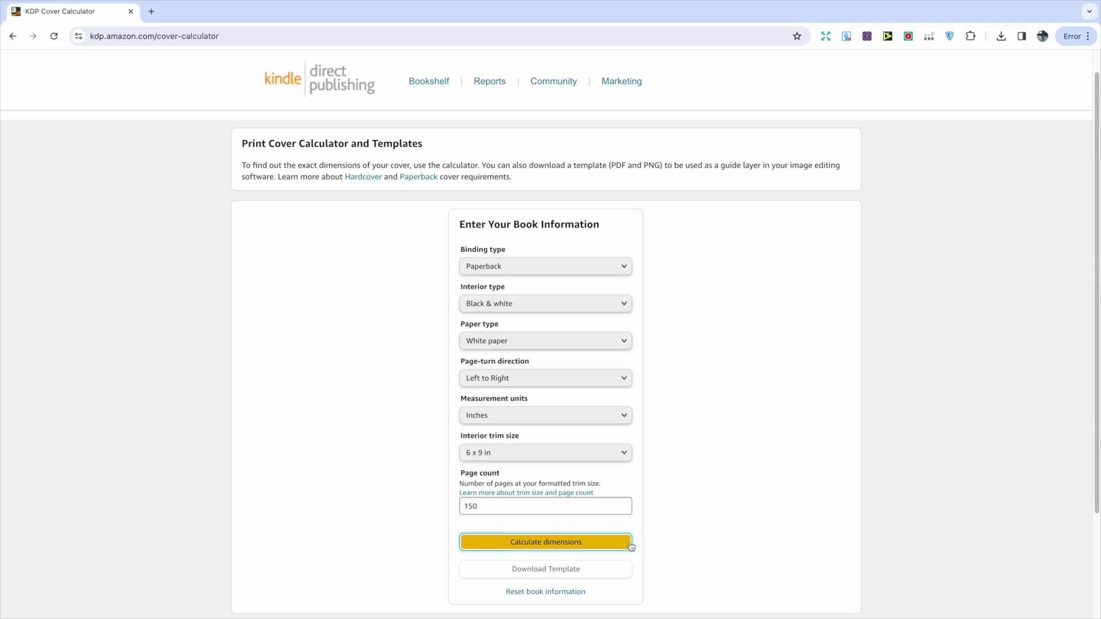
{"action": "left_click", "coordinate": [629, 543]}
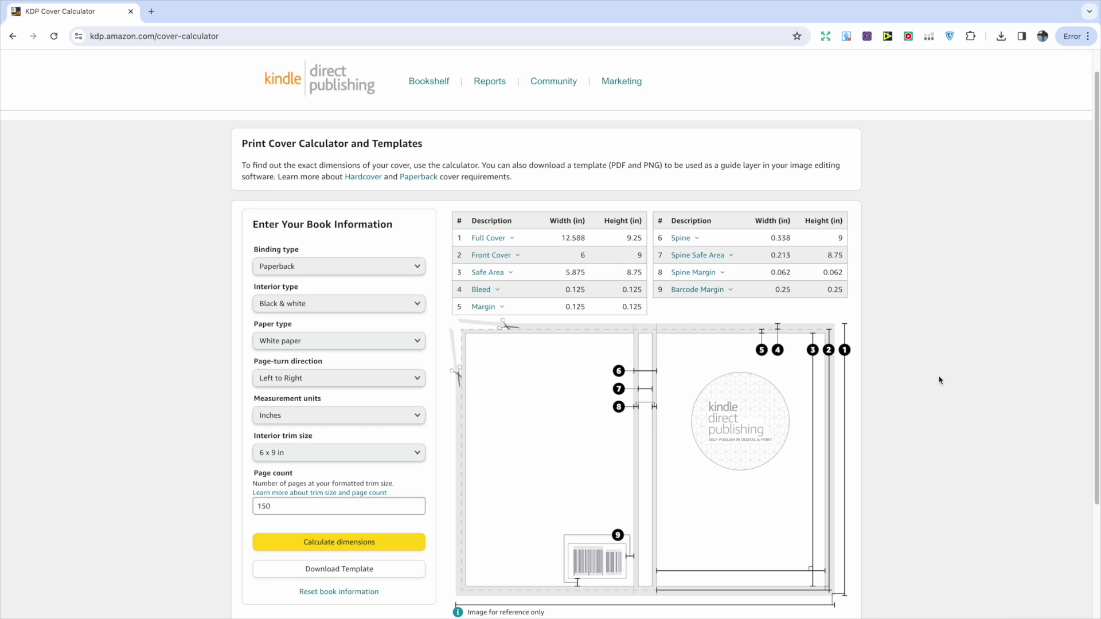
{"action": "scroll", "coordinate": [940, 380], "scroll_direction": "down", "scroll_amount": 1}
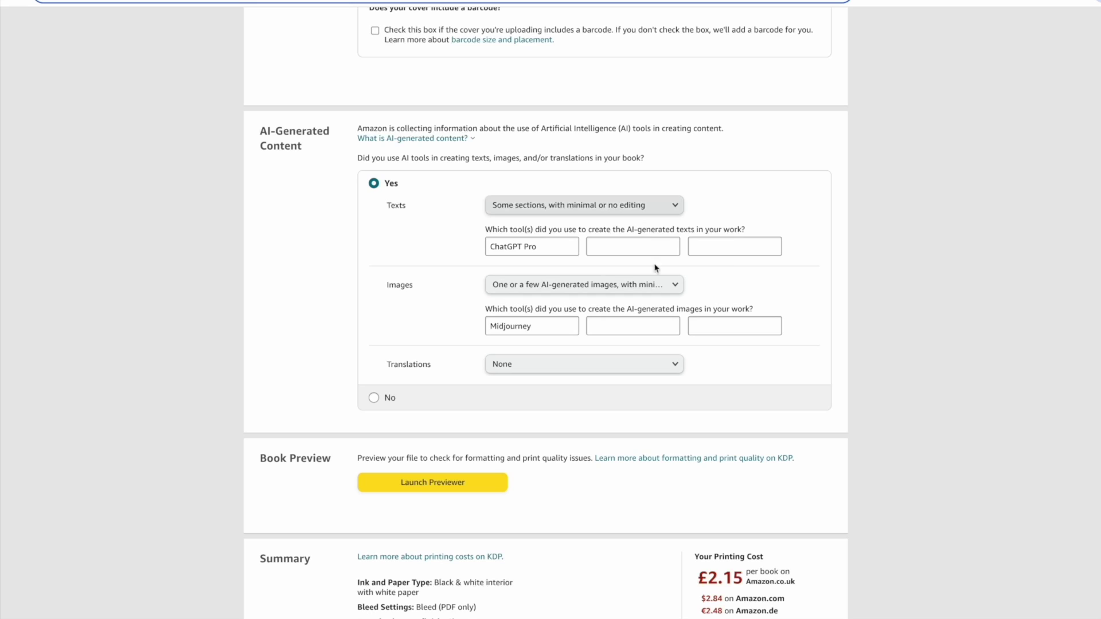
Step: Review the AI-generated content answers, leaving Texts as ChatGPT Pro and Images as Midjourney unchanged
{"action": "left_click", "coordinate": [596, 208]}
{"action": "left_click", "coordinate": [719, 206]}
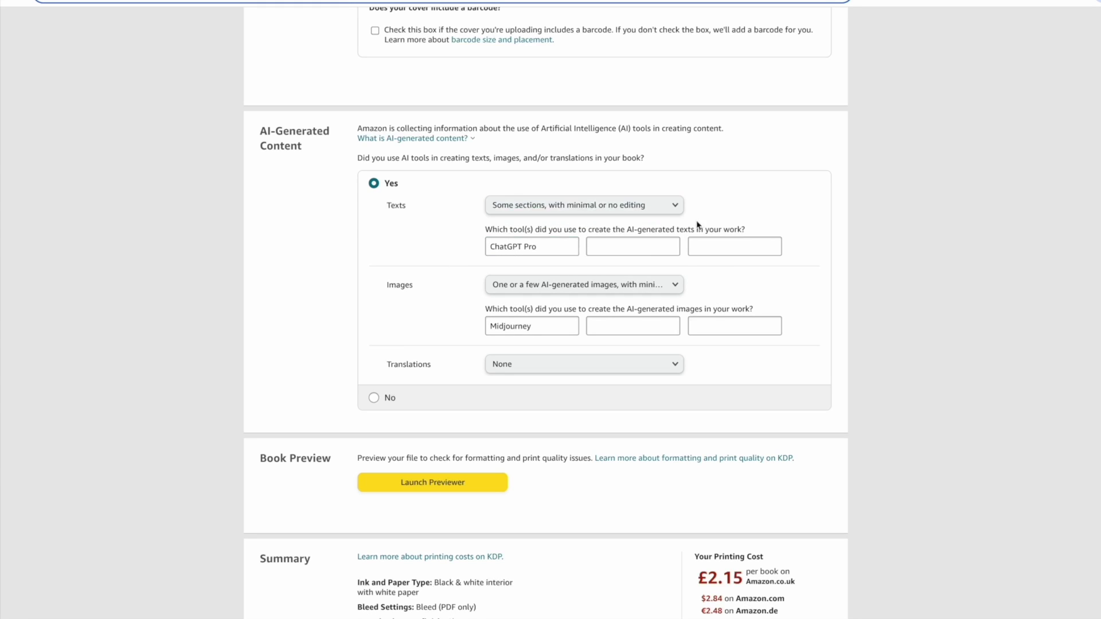
{"action": "left_click", "coordinate": [648, 292]}
{"action": "left_click", "coordinate": [650, 297]}
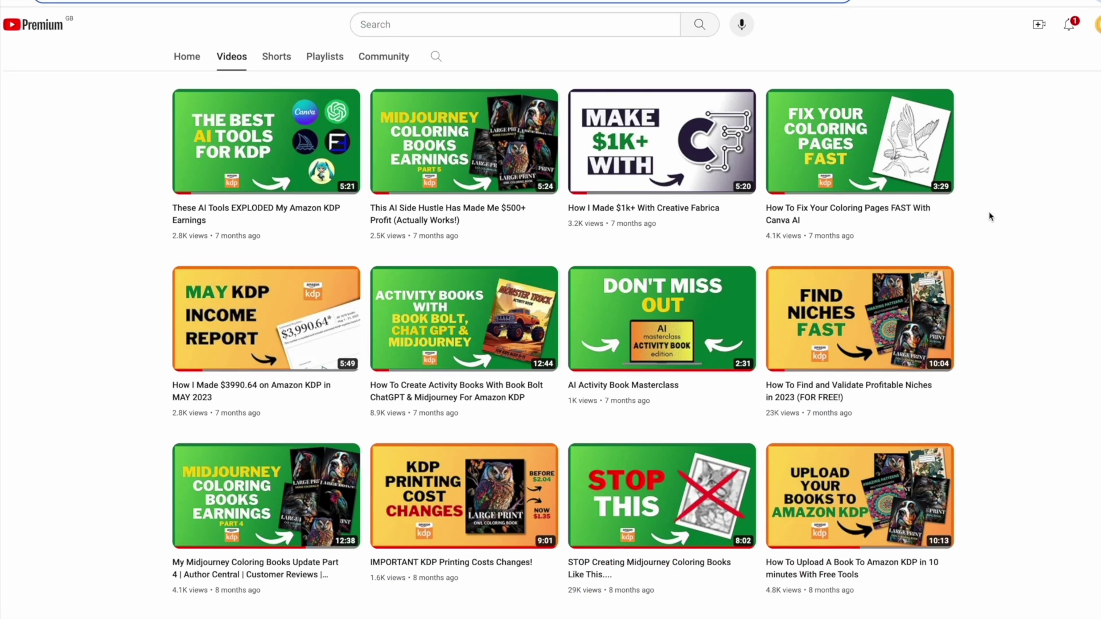
{"action": "scroll", "coordinate": [988, 211], "scroll_direction": "down", "scroll_amount": 1}
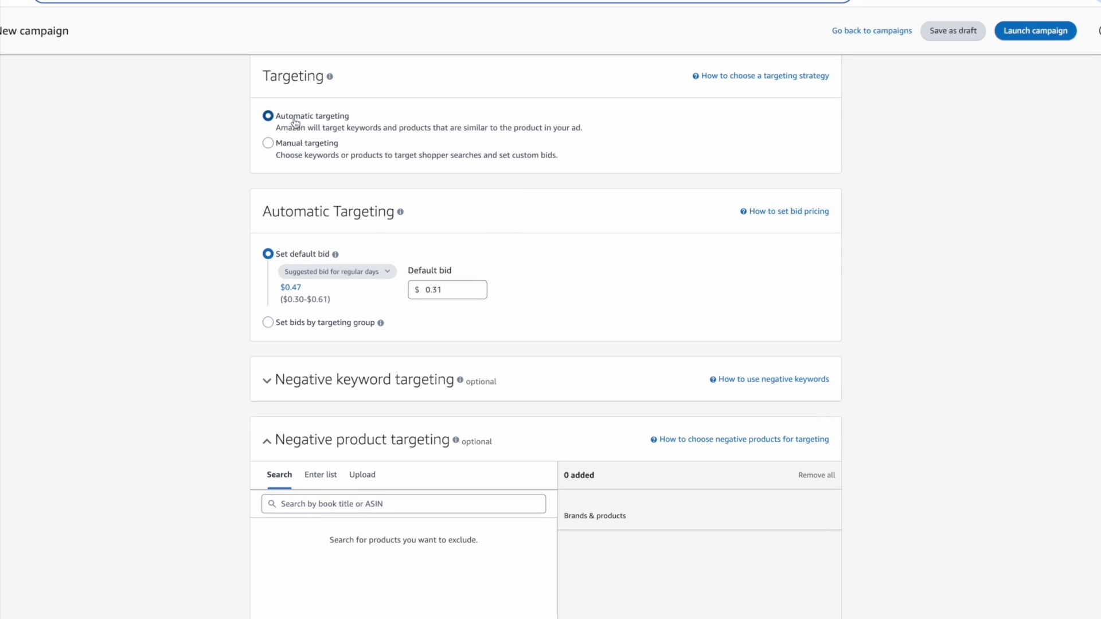
Step: Switch the campaign to Manual targeting using Product targeting rather than keywords
{"action": "scroll", "coordinate": [195, 352], "scroll_direction": "down", "scroll_amount": 6}
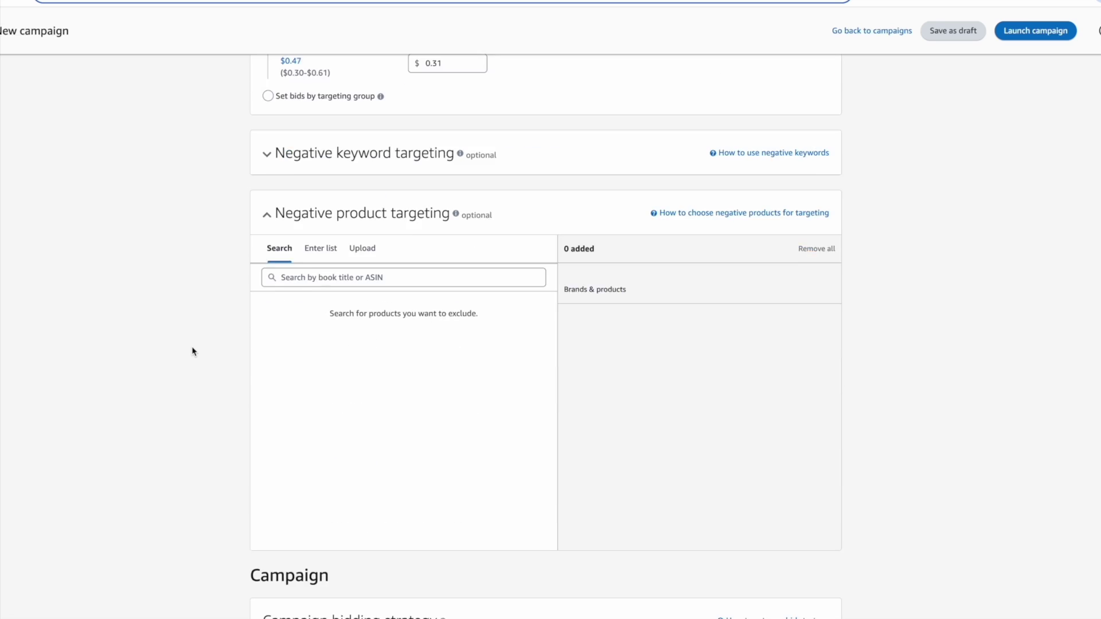
{"action": "scroll", "coordinate": [194, 351], "scroll_direction": "down", "scroll_amount": 3}
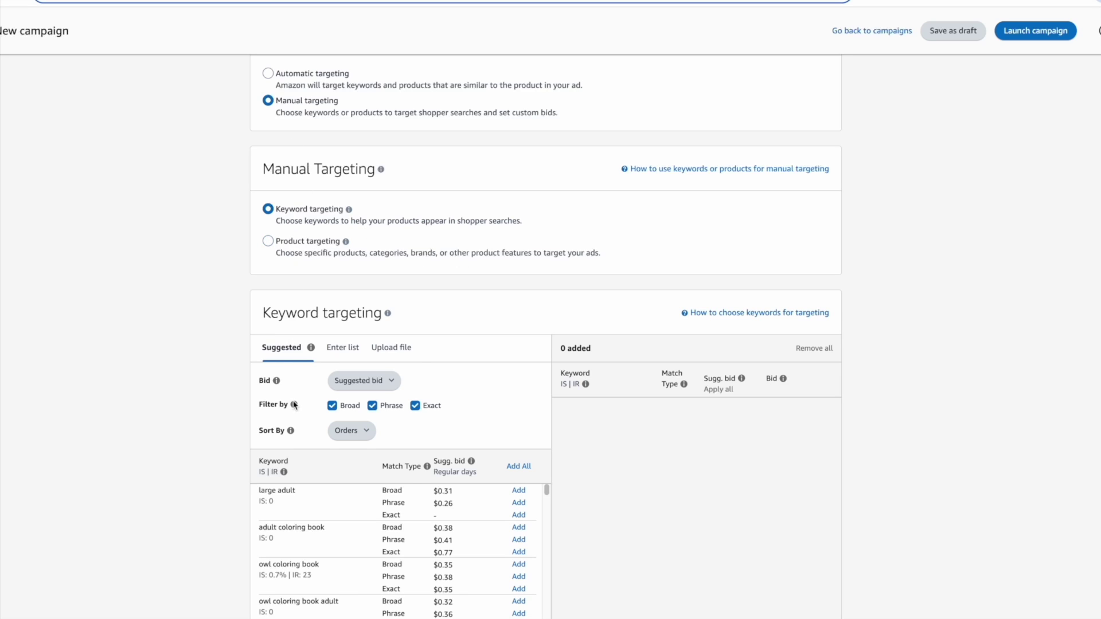
{"action": "mouse_move", "coordinate": [294, 404]}
{"action": "scroll", "coordinate": [295, 407], "scroll_direction": "down", "scroll_amount": 1}
{"action": "scroll", "coordinate": [321, 422], "scroll_direction": "down", "scroll_amount": 2}
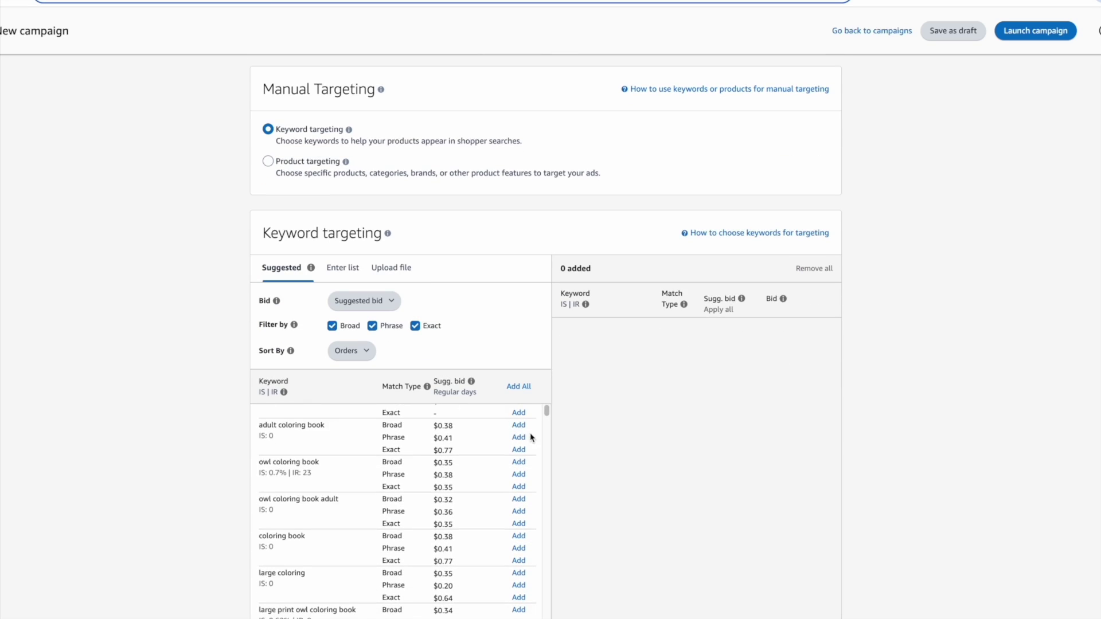
{"action": "left_click", "coordinate": [284, 166]}
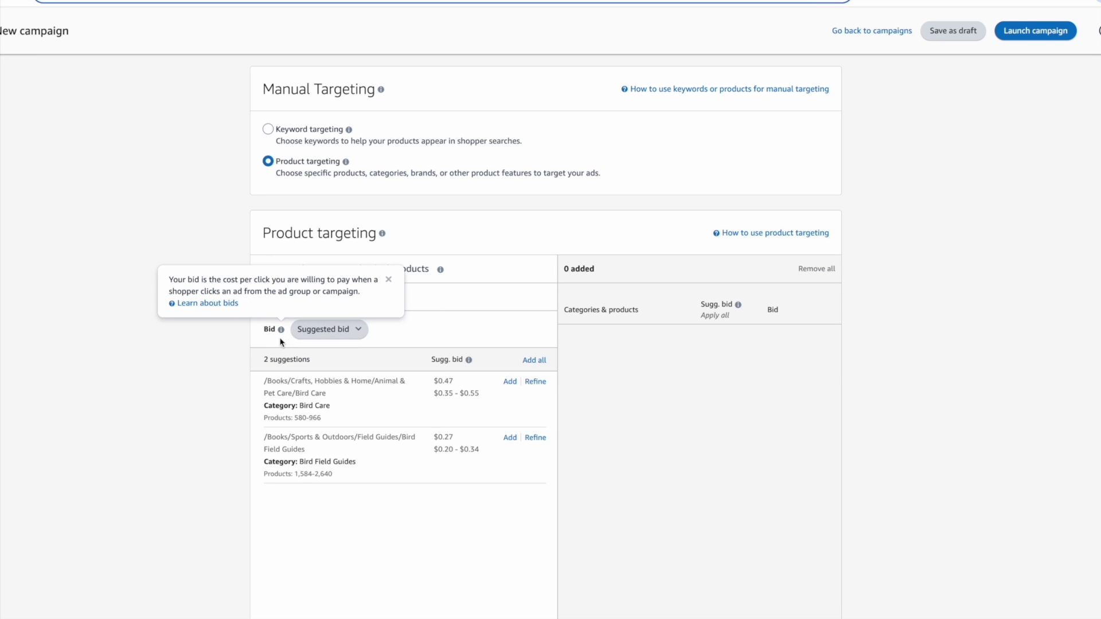
Step: Move down to the campaign Settings and select the Daily budget field
{"action": "scroll", "coordinate": [214, 356], "scroll_direction": "down", "scroll_amount": 5}
{"action": "scroll", "coordinate": [214, 356], "scroll_direction": "down", "scroll_amount": 10}
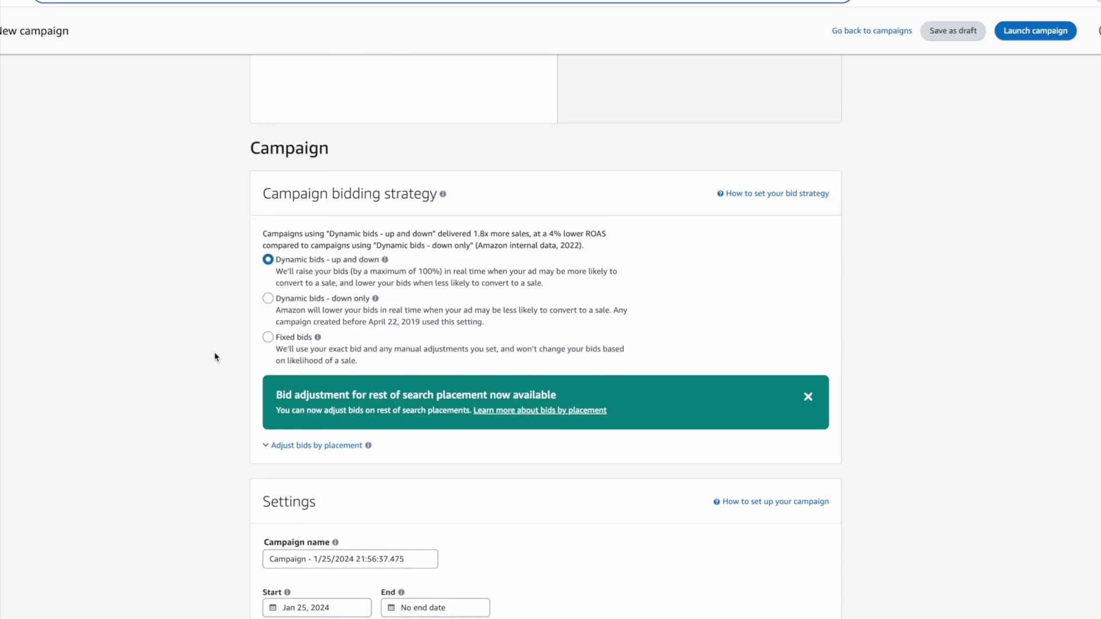
{"action": "left_click", "coordinate": [281, 396]}
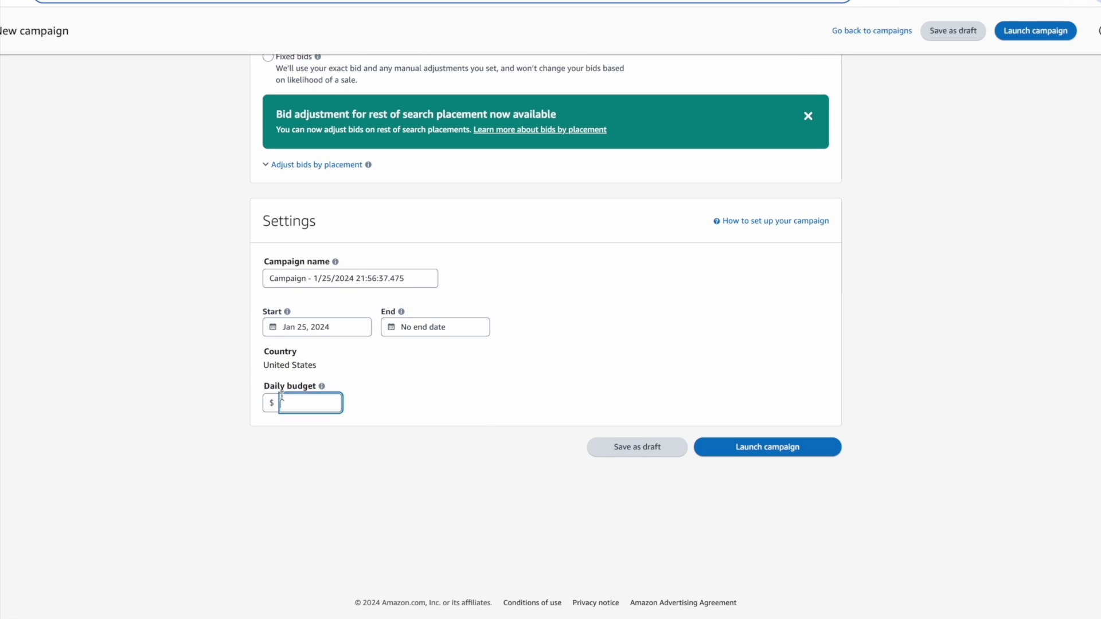